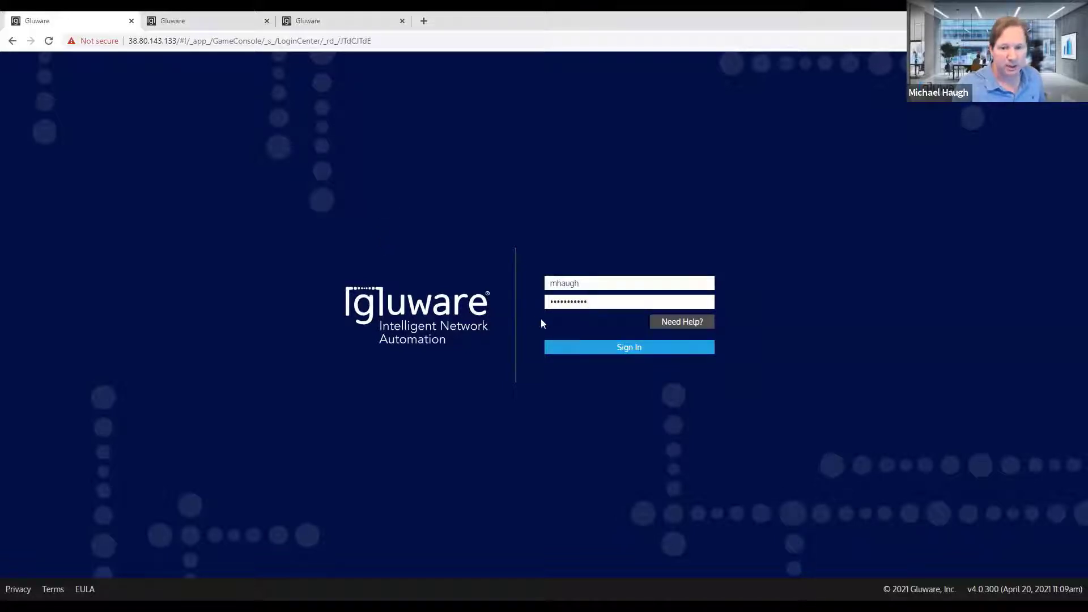
- Sign in with the prefilled credentials and open Device Manager
left_click(583, 349)
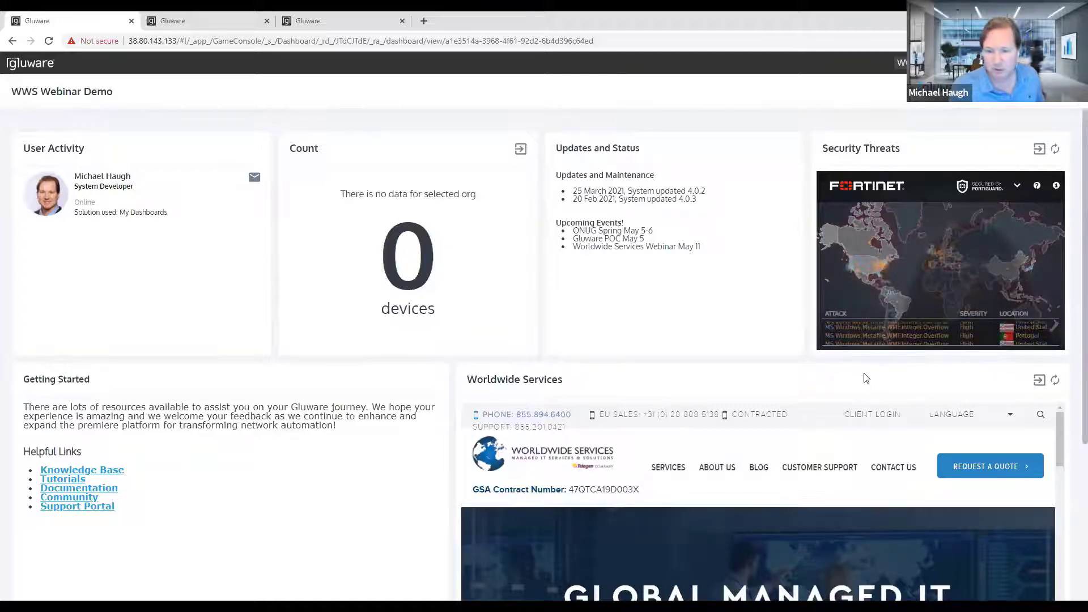
scroll(783, 435, "down", 1)
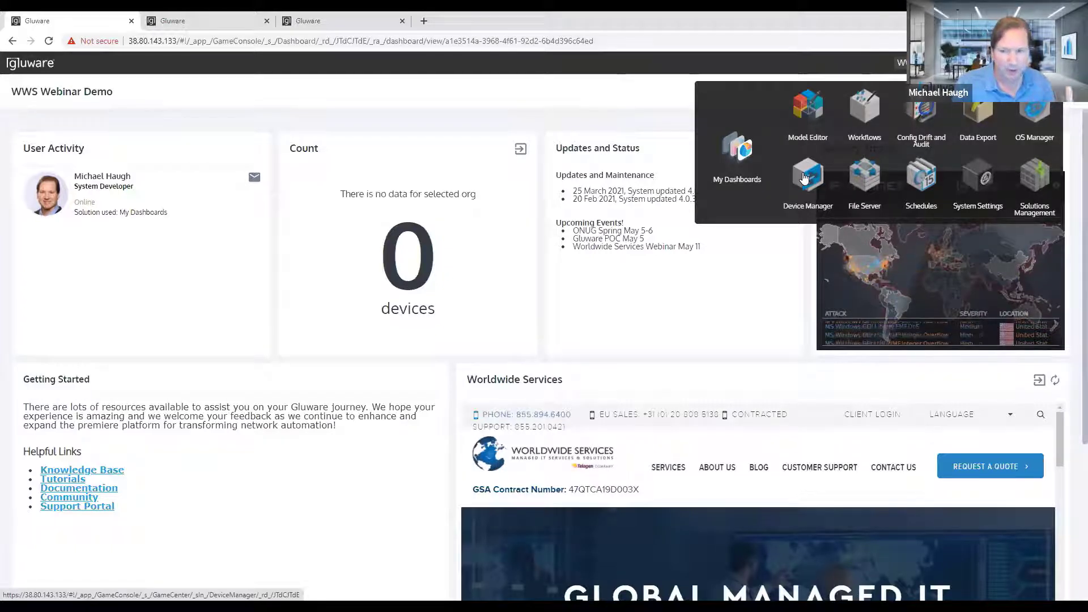
left_click(805, 178)
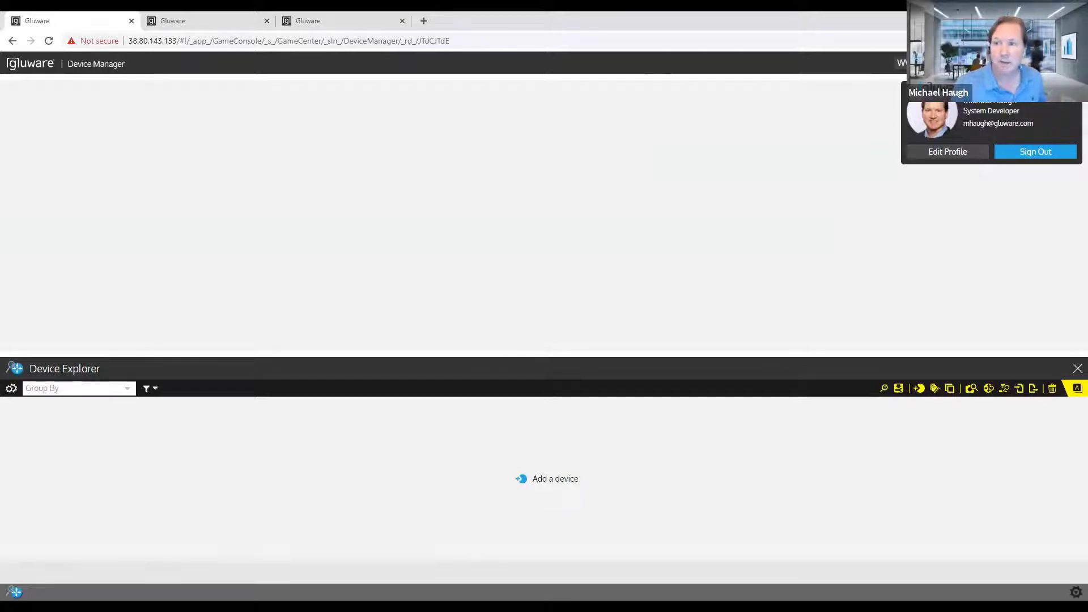
- Keep the WWS-Webinar-Demo organization selected and import the device records into Device Explorer
left_click(902, 73)
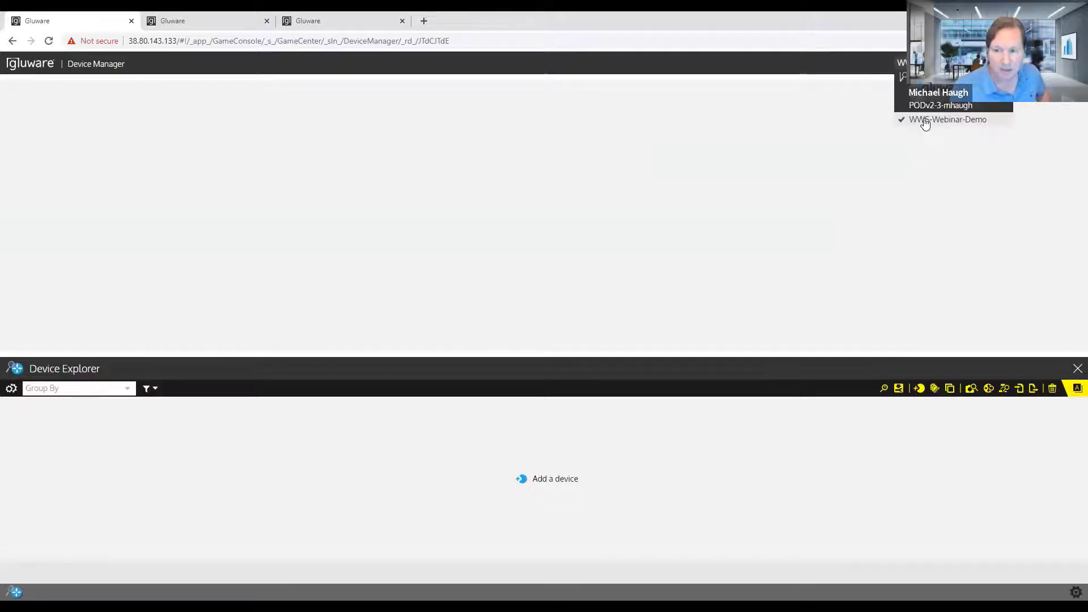
left_click(733, 258)
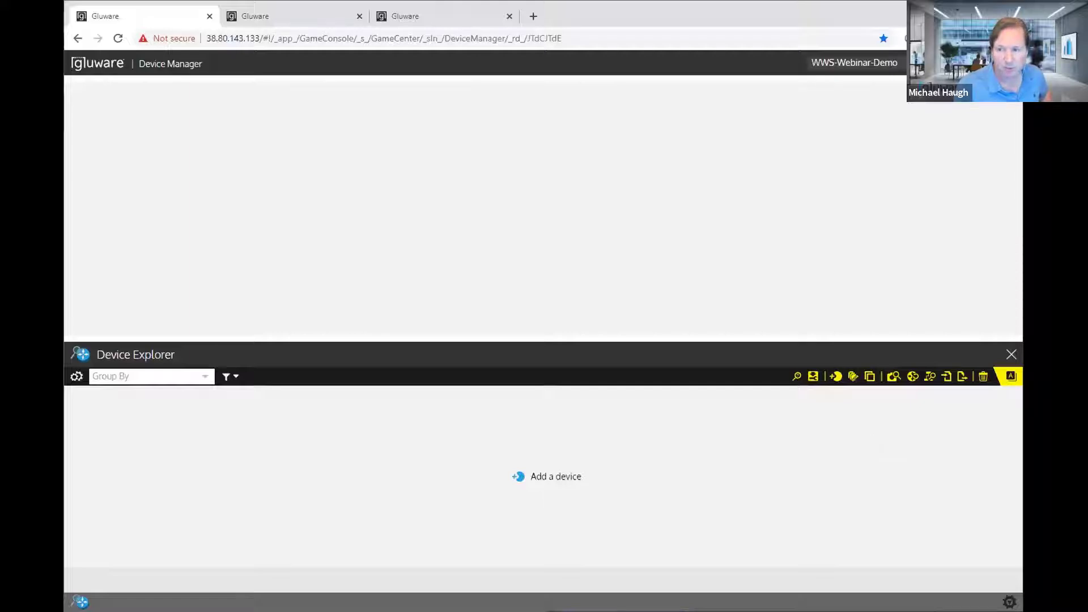
left_click(946, 377)
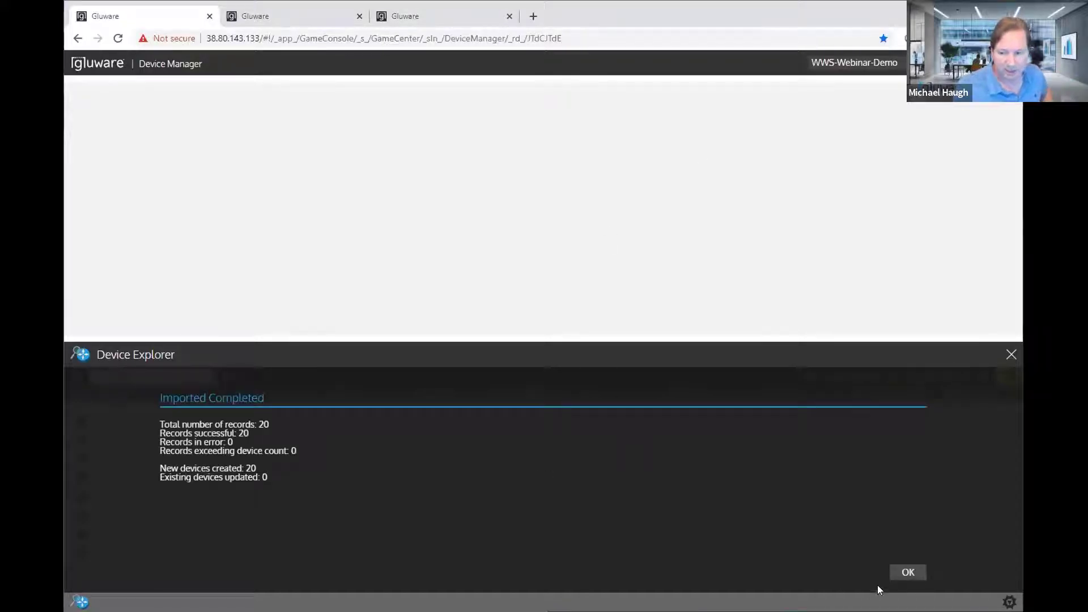
left_click(905, 572)
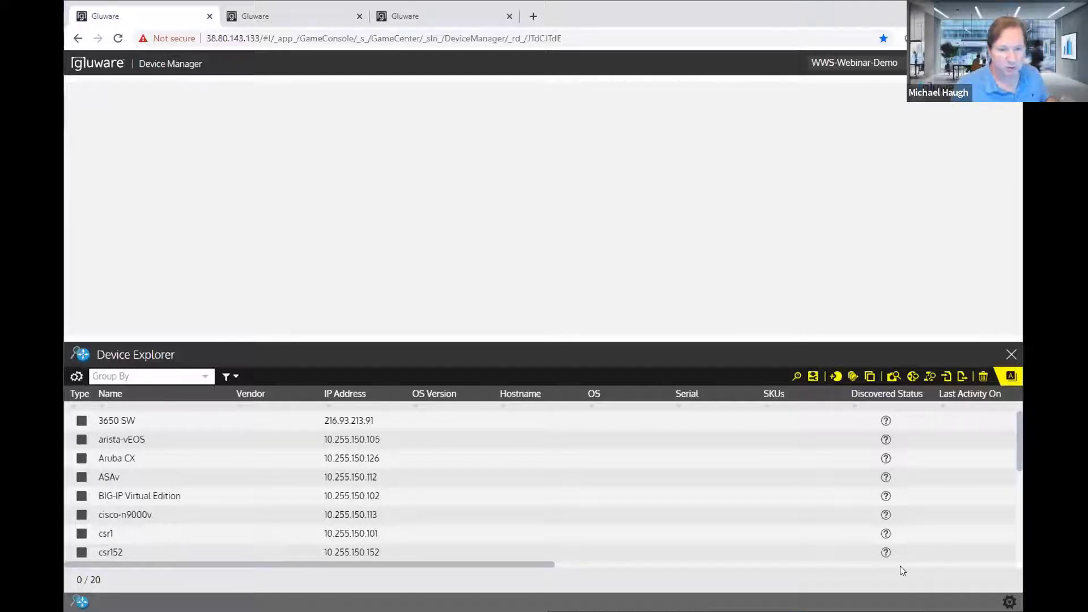
- Enlarge Device Explorer and run discovery on all imported devices
left_click_drag(356, 339, 357, 262)
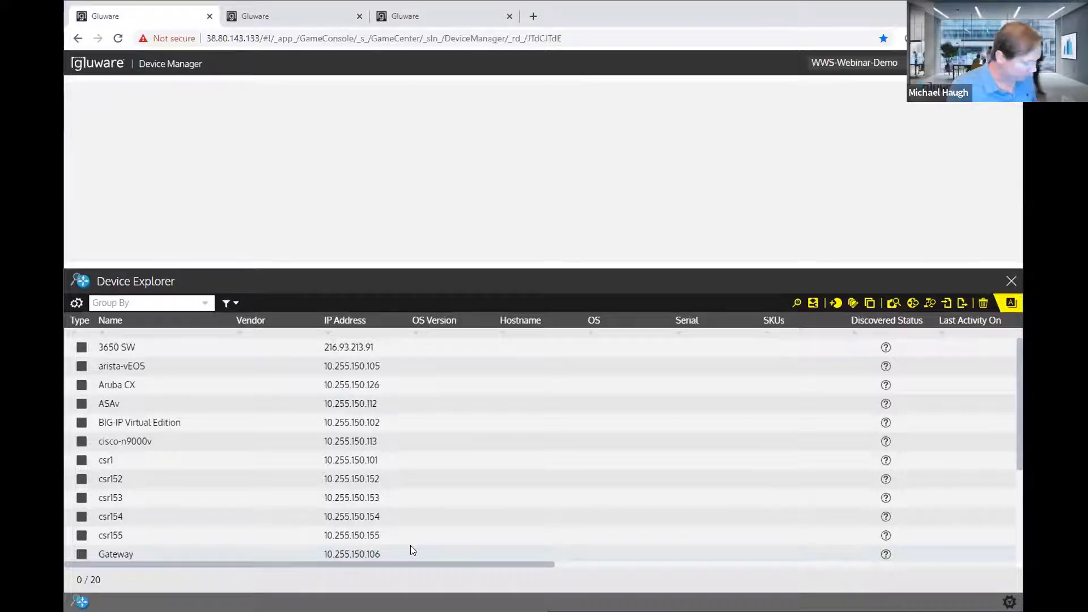
key("ctrl+a")
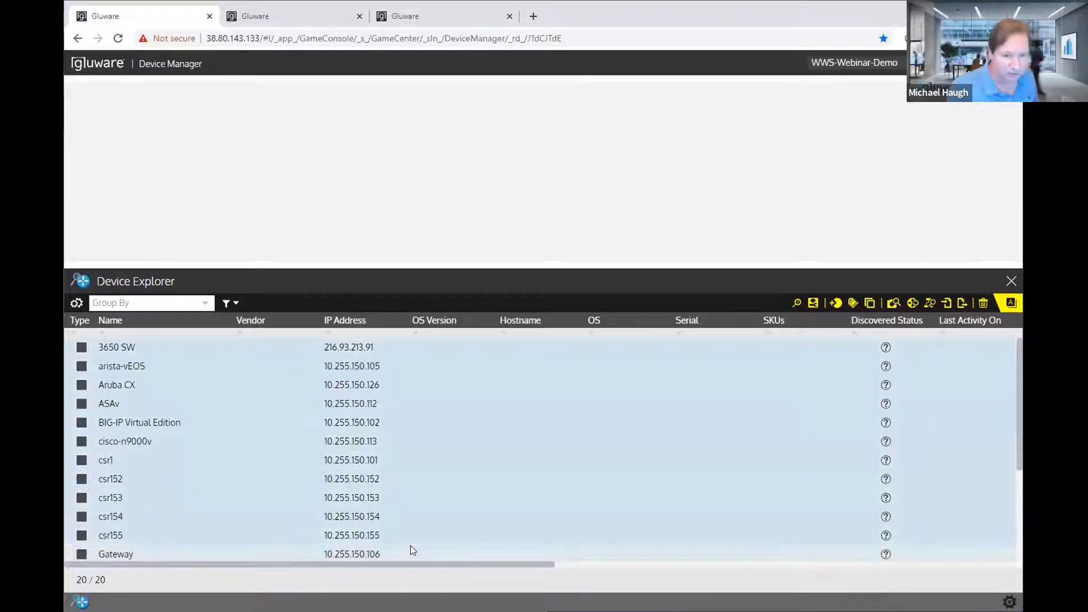
left_click(796, 304)
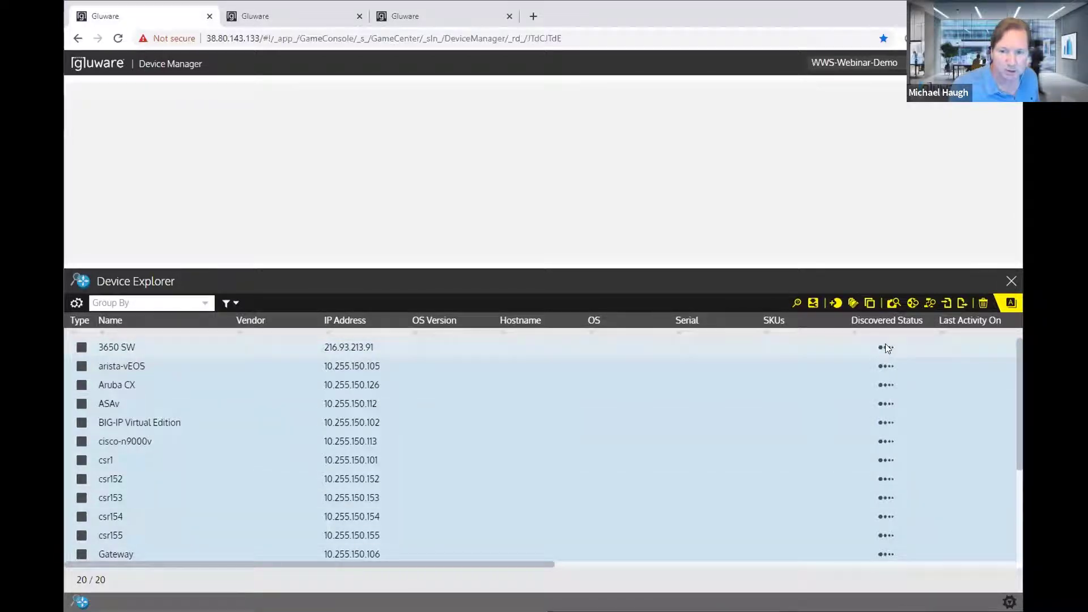
- Open the discovery log of the 3650 SW device and examine its start up to the first "show version" command
left_click(888, 348)
left_click(450, 157)
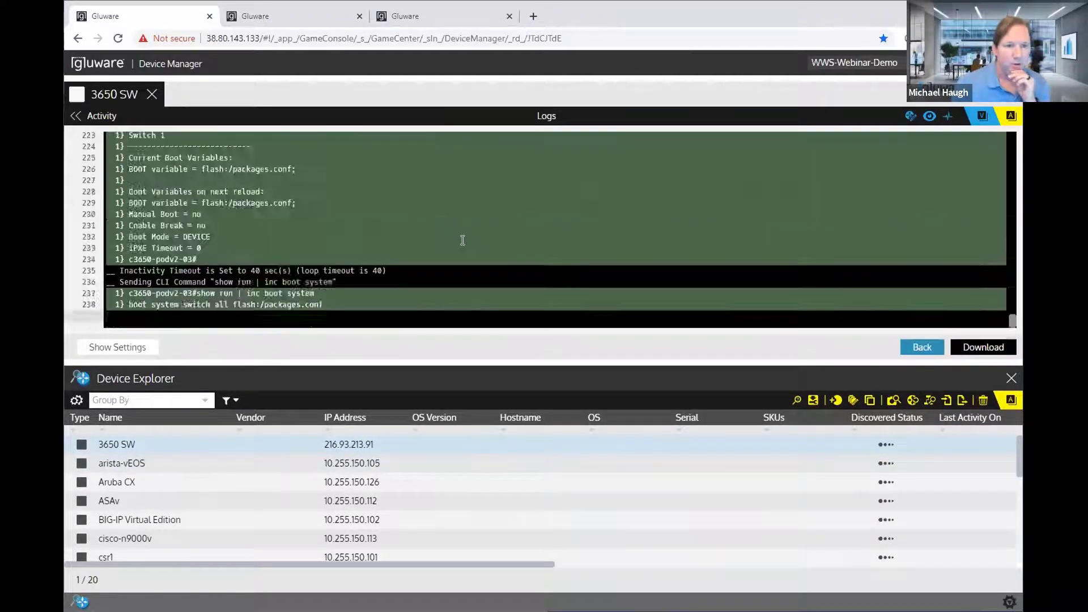
scroll(463, 241, "up", 20)
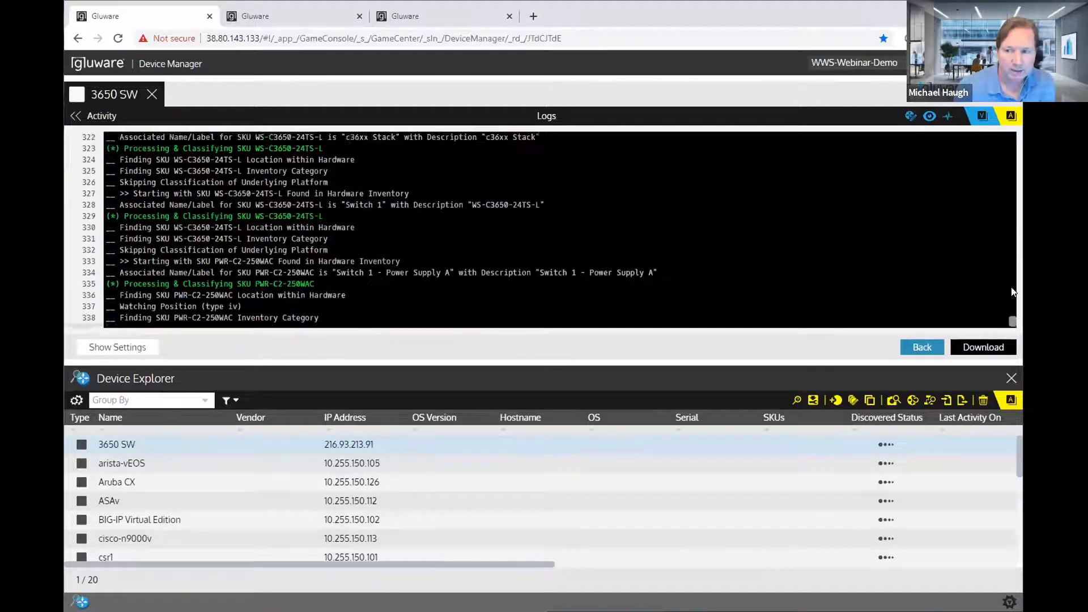
left_click_drag(1012, 321, 1007, 141)
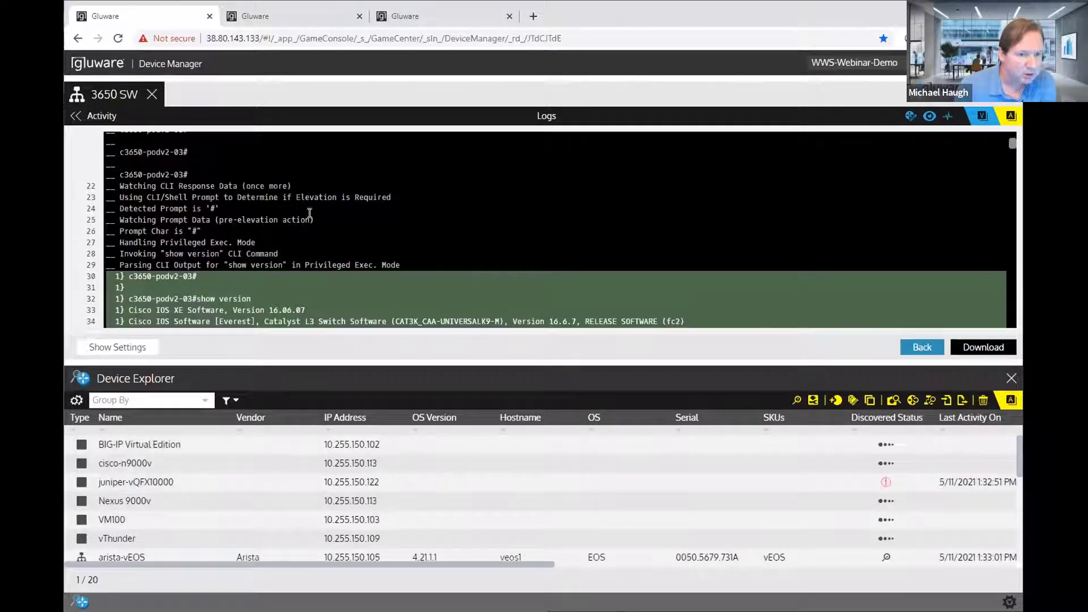
scroll(293, 214, "down", 1)
left_click_drag(165, 214, 206, 216)
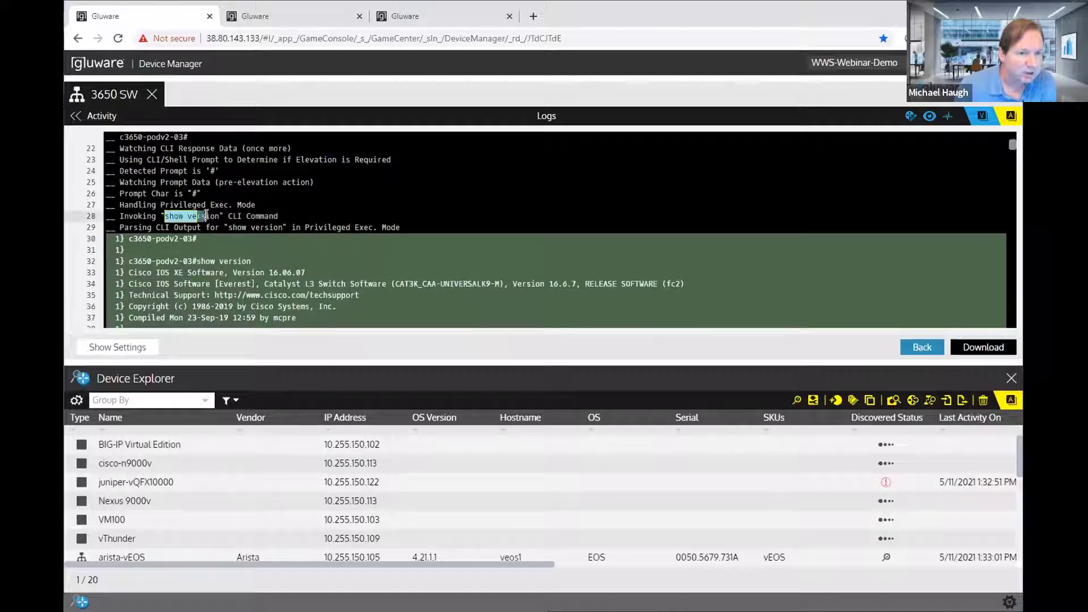
- Read through the "show version" output and vendor detection in the 3650 SW log, up to the "show inventory" command
scroll(257, 208, "down", 15)
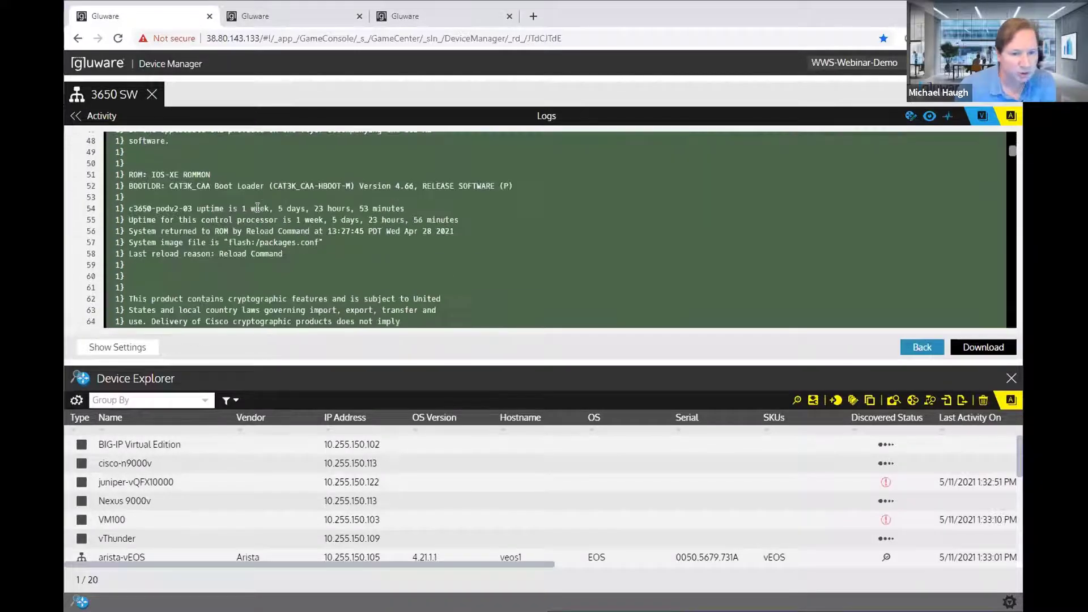
scroll(257, 208, "down", 12)
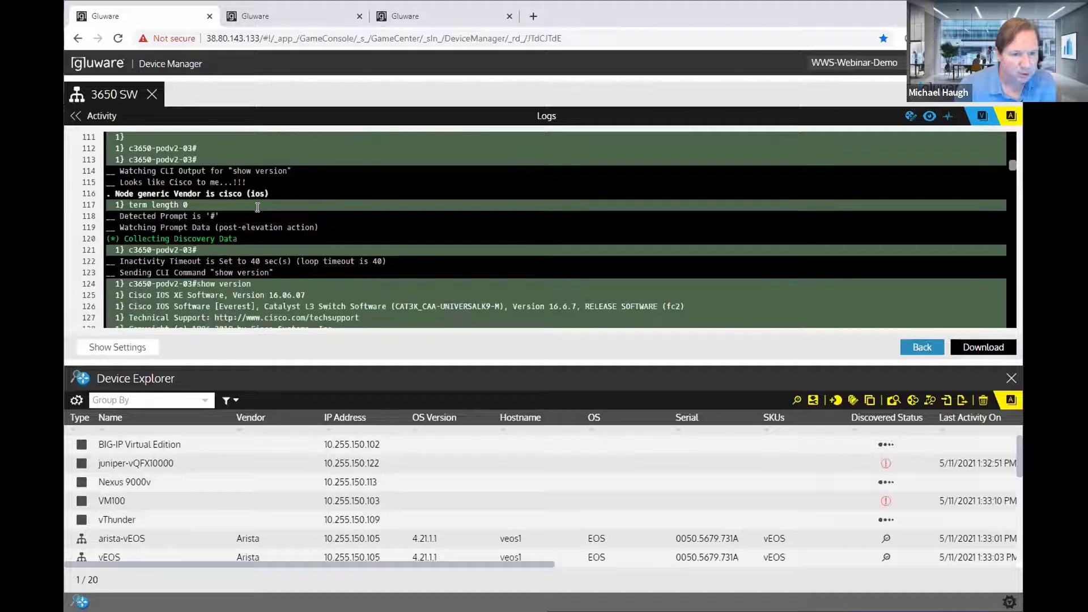
left_click_drag(241, 235, 275, 235)
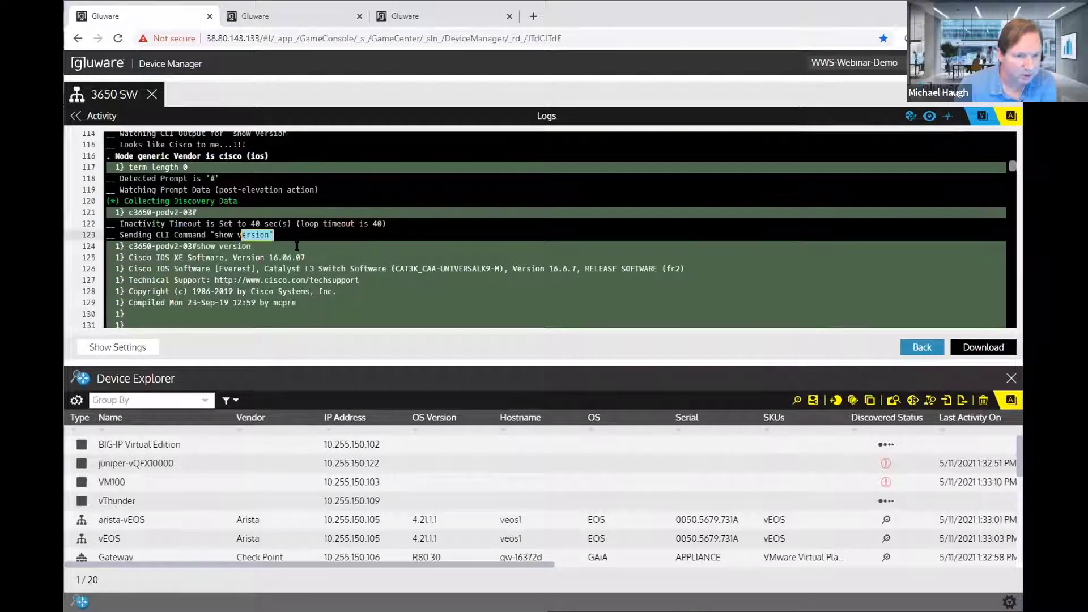
scroll(305, 244, "down", 1)
scroll(305, 244, "down", 1)
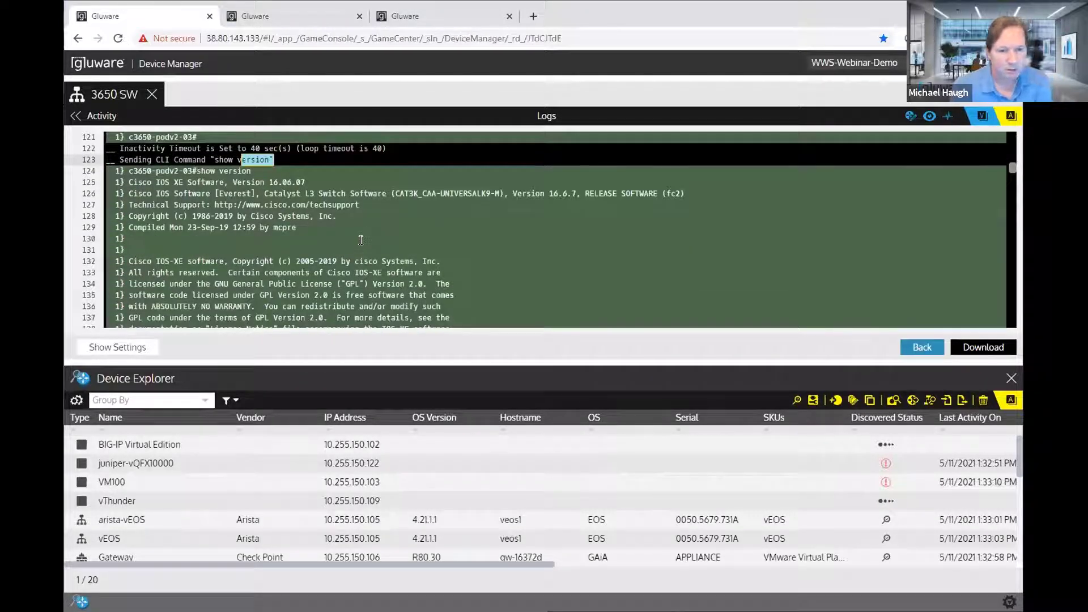
scroll(361, 240, "down", 8)
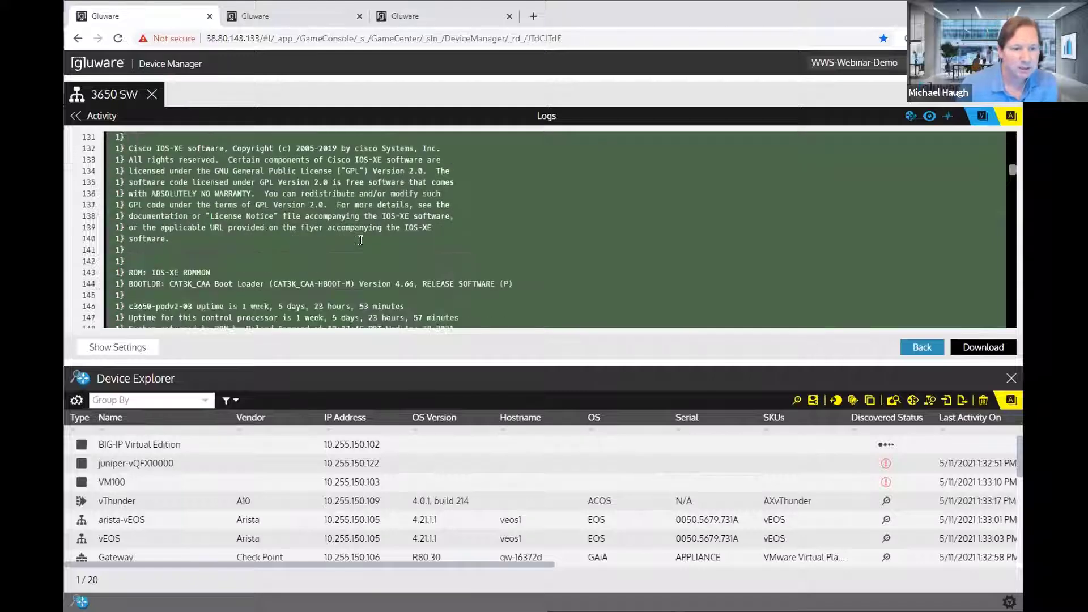
scroll(361, 241, "down", 1)
scroll(361, 240, "down", 7)
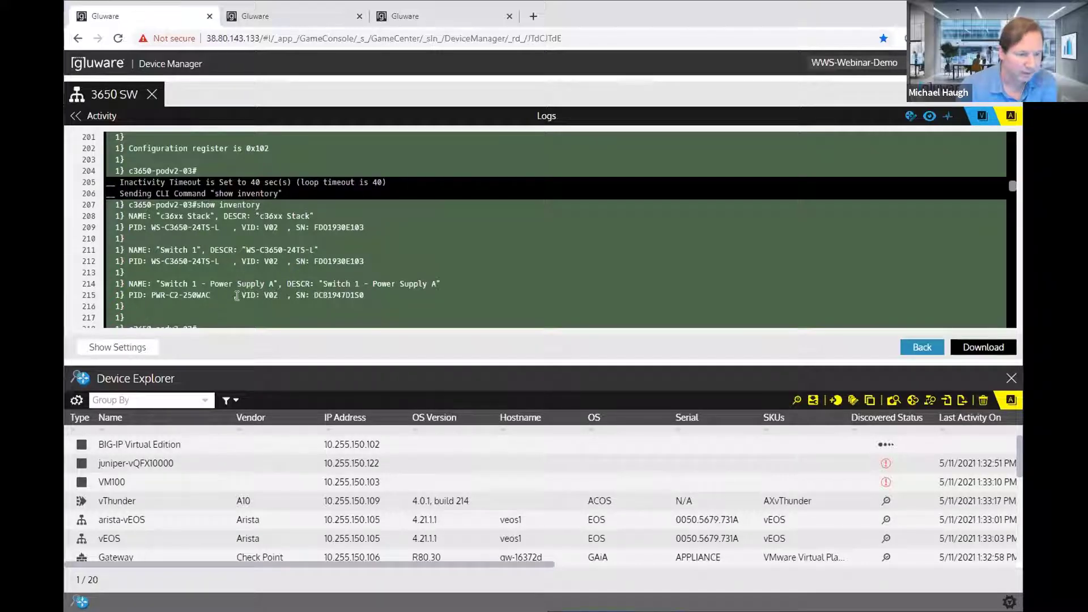
- Examine the "show boot" and "show license right-to-use usage" output in the 3650 SW discovery log
scroll(250, 286, "down", 4)
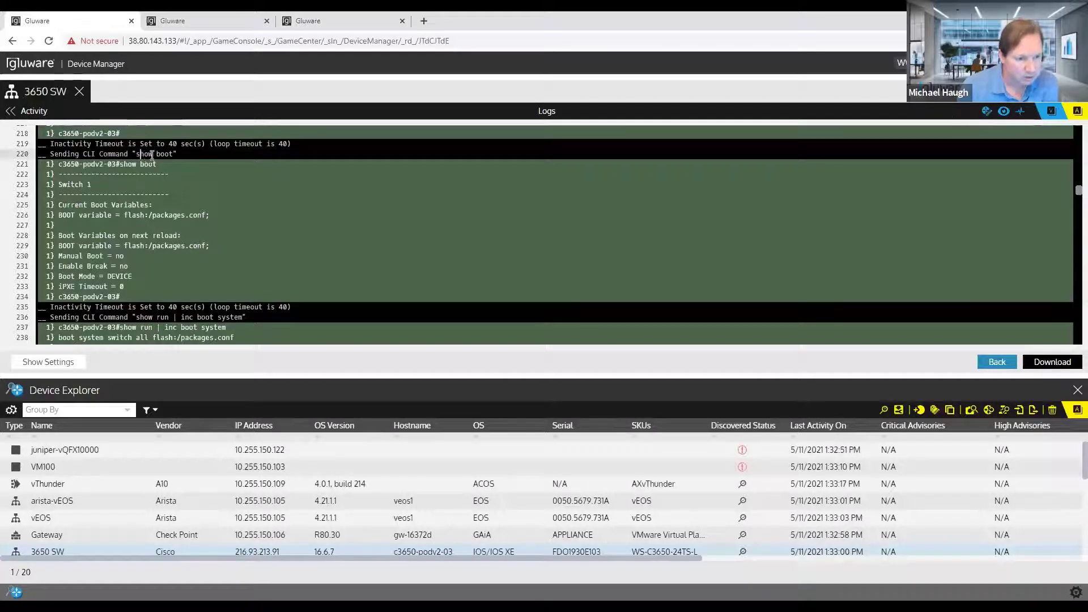
left_click_drag(137, 155, 179, 155)
scroll(212, 213, "down", 5)
scroll(212, 214, "down", 19)
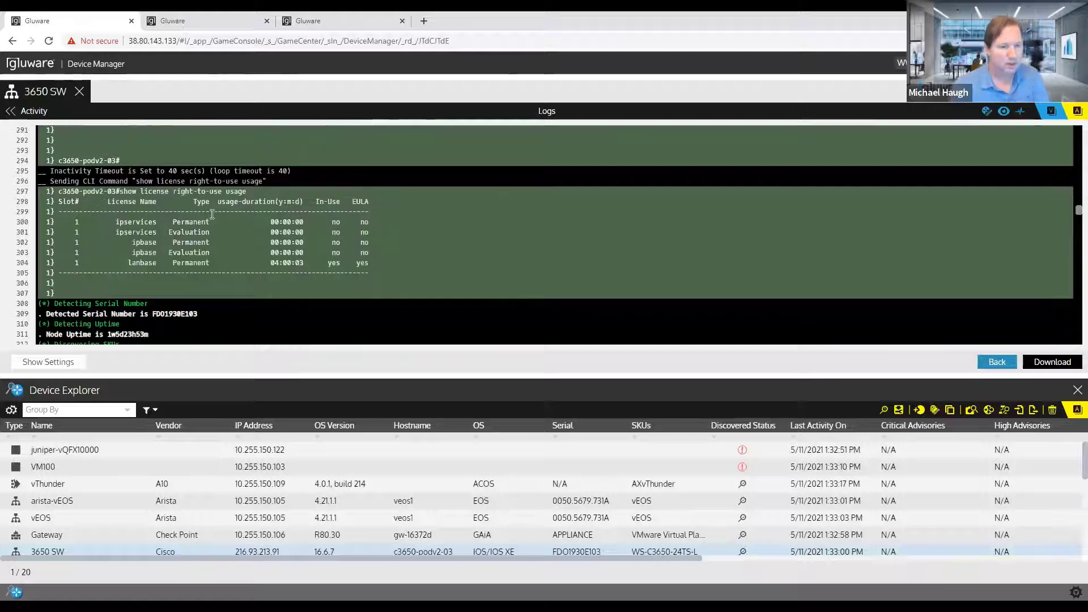
scroll(212, 214, "down", 2)
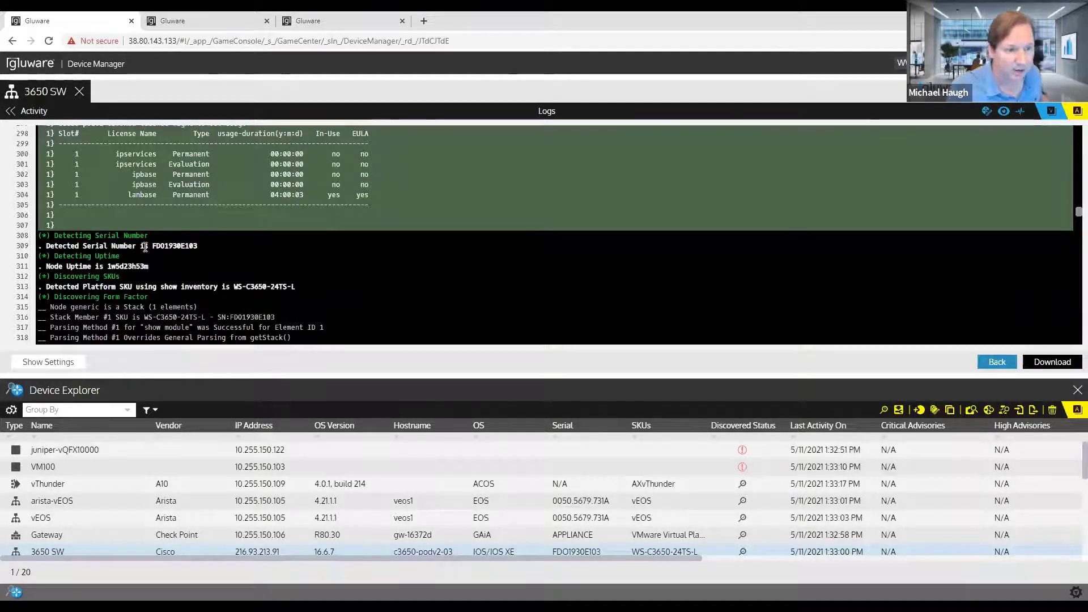
- Highlight the detected serial number, node uptime and platform SKU in the 3650 SW discovery log
double_click(164, 245)
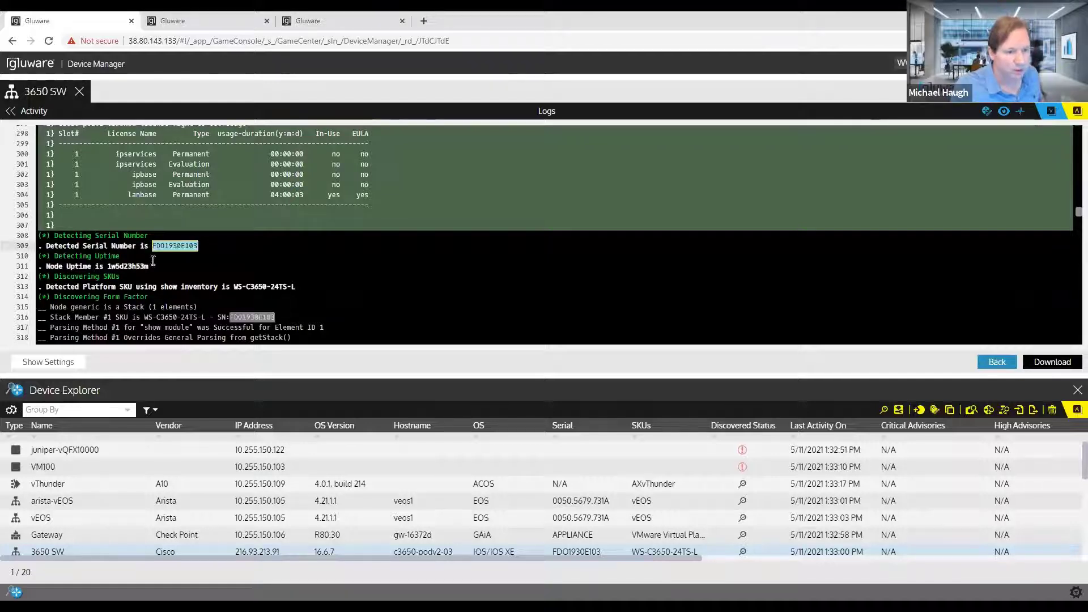
left_click(136, 266)
double_click(116, 266)
left_click(158, 286)
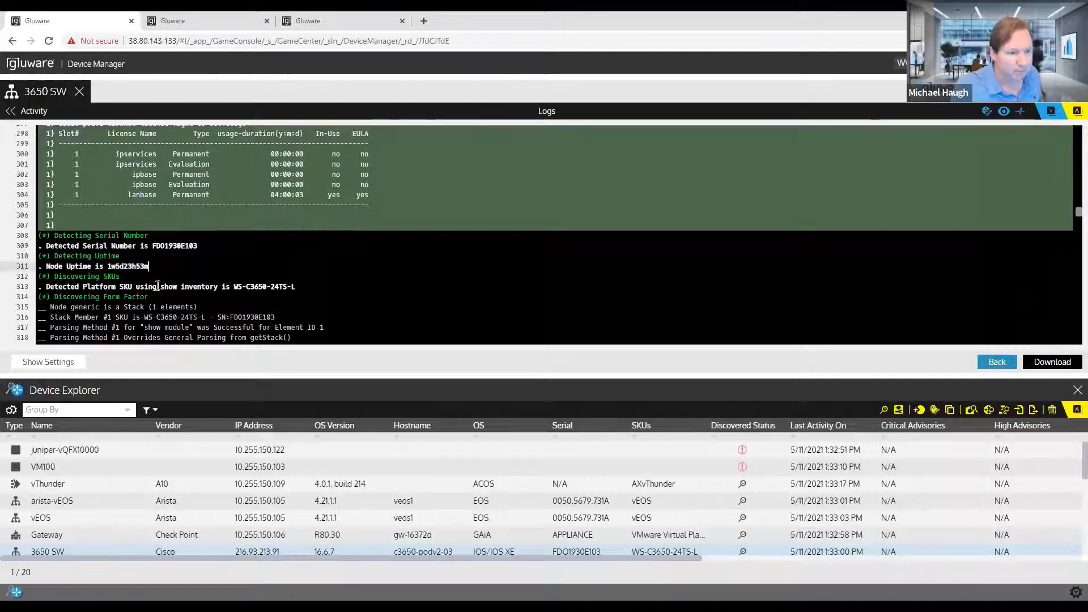
left_click_drag(228, 287, 296, 286)
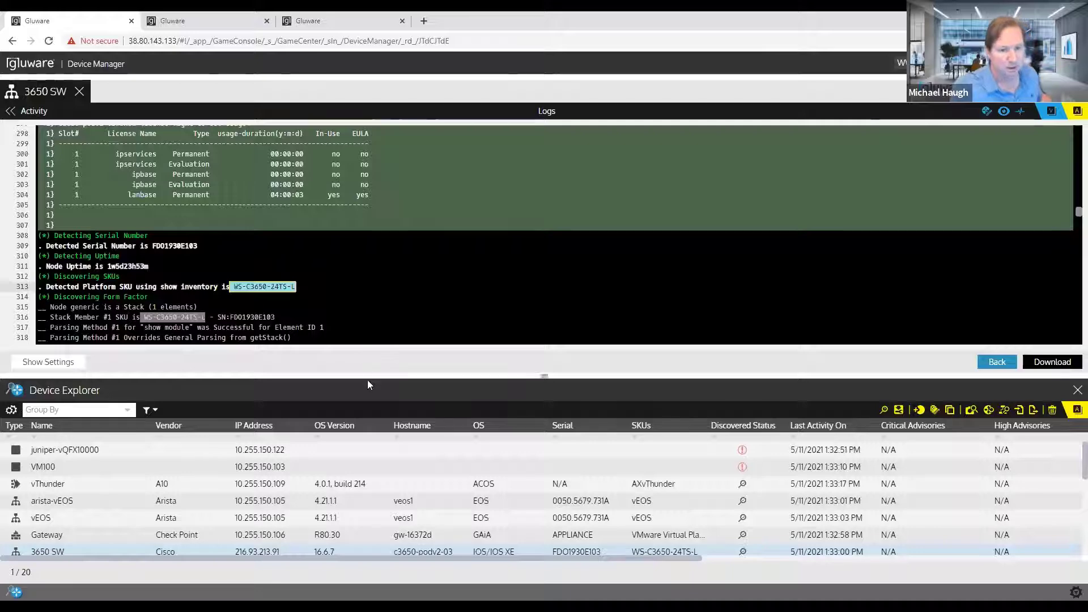
- Enlarge the Device Explorer table and examine its available columns and the discovered details of all devices
left_click_drag(368, 381, 369, 246)
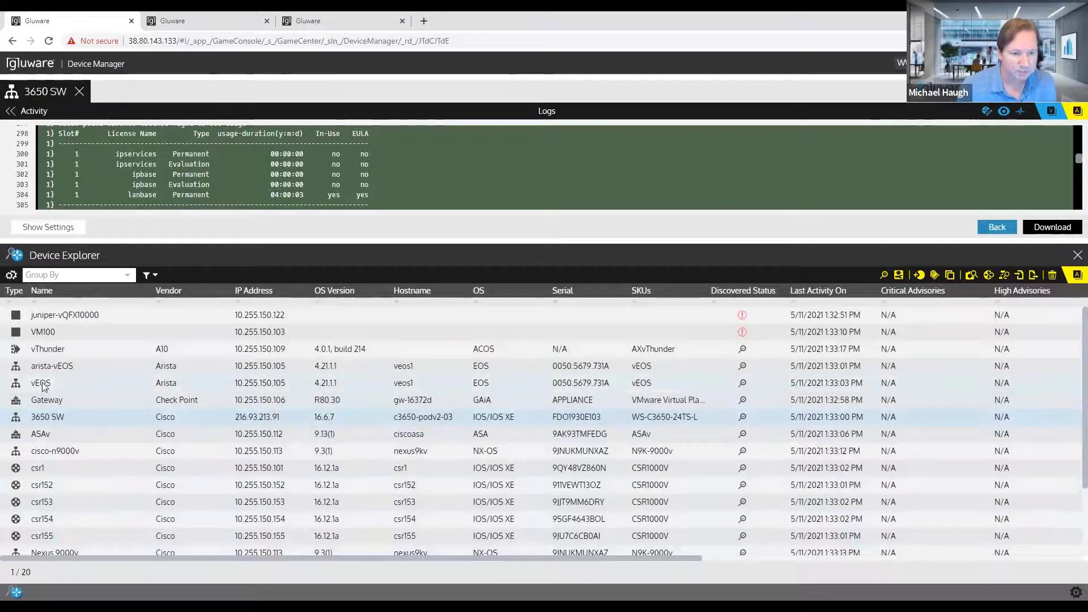
left_click(9, 278)
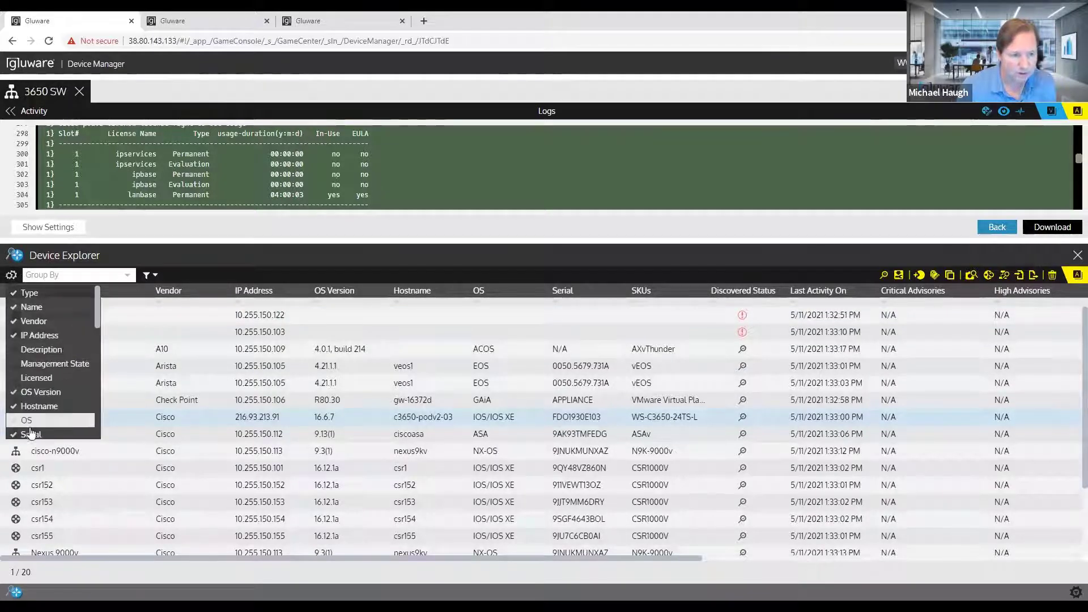
left_click(11, 276)
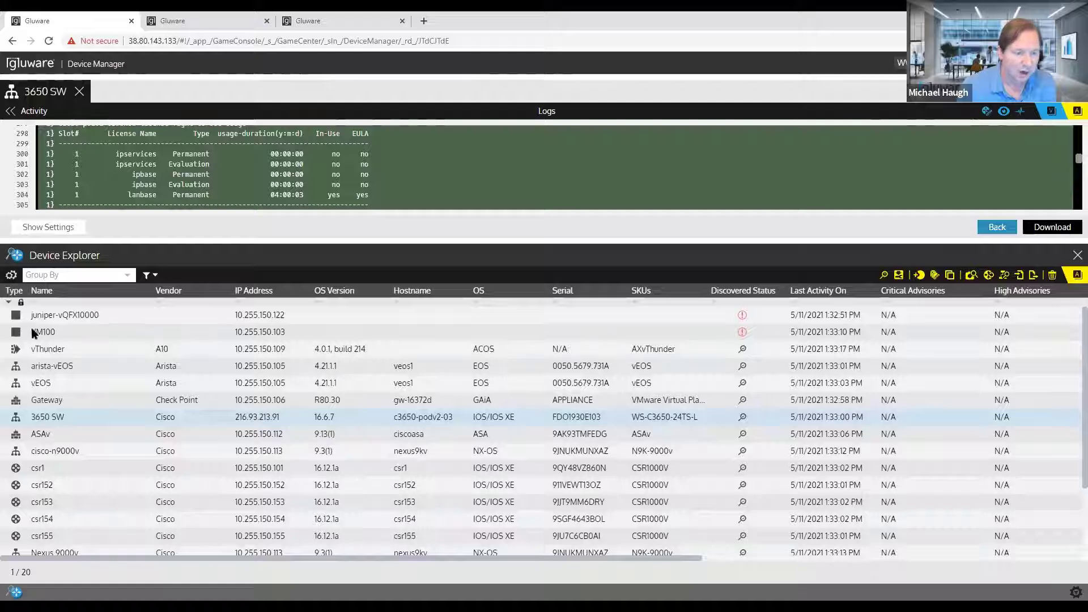
scroll(171, 399, "down", 3)
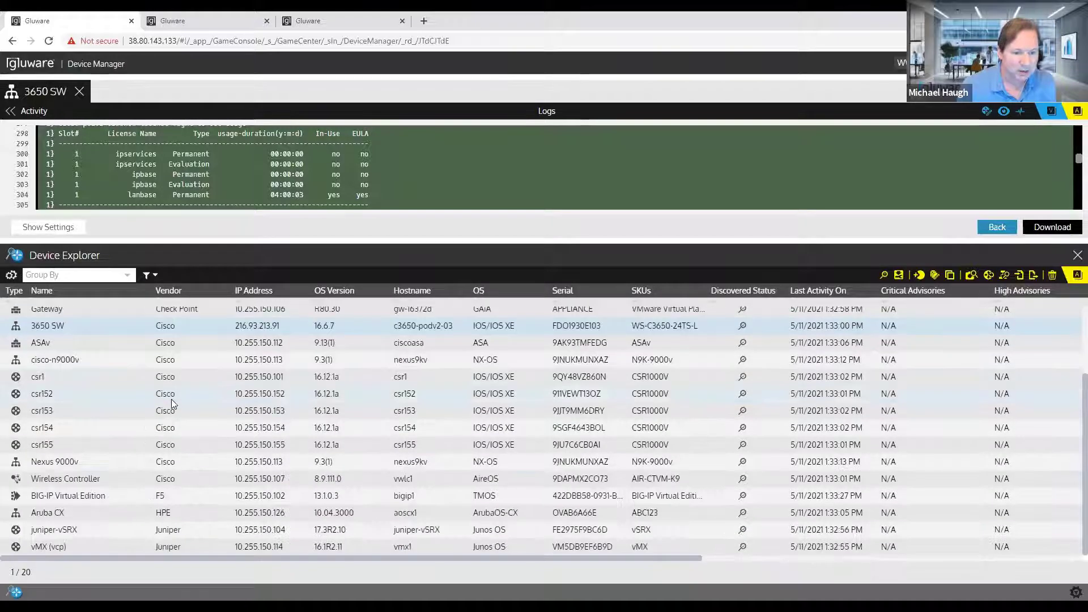
scroll(171, 399, "up", 3)
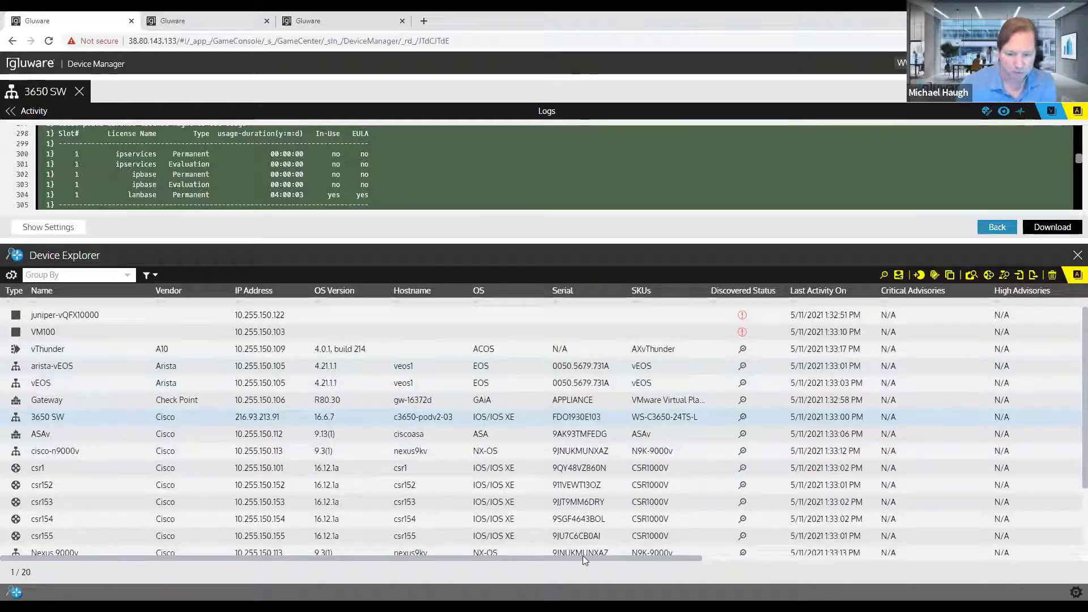
left_click_drag(583, 558, 317, 552)
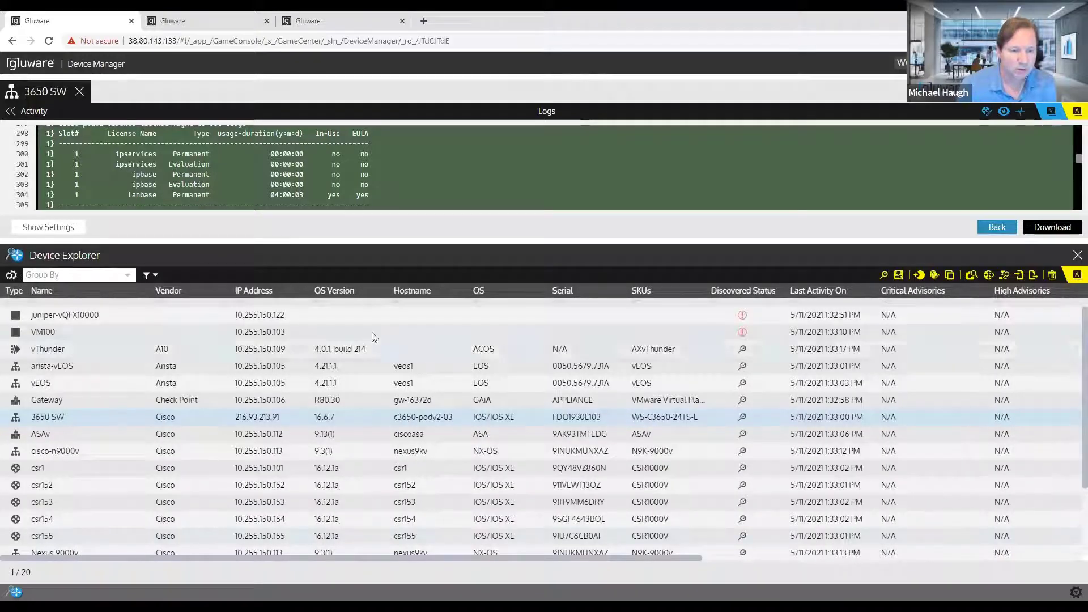
left_click_drag(366, 241, 366, 260)
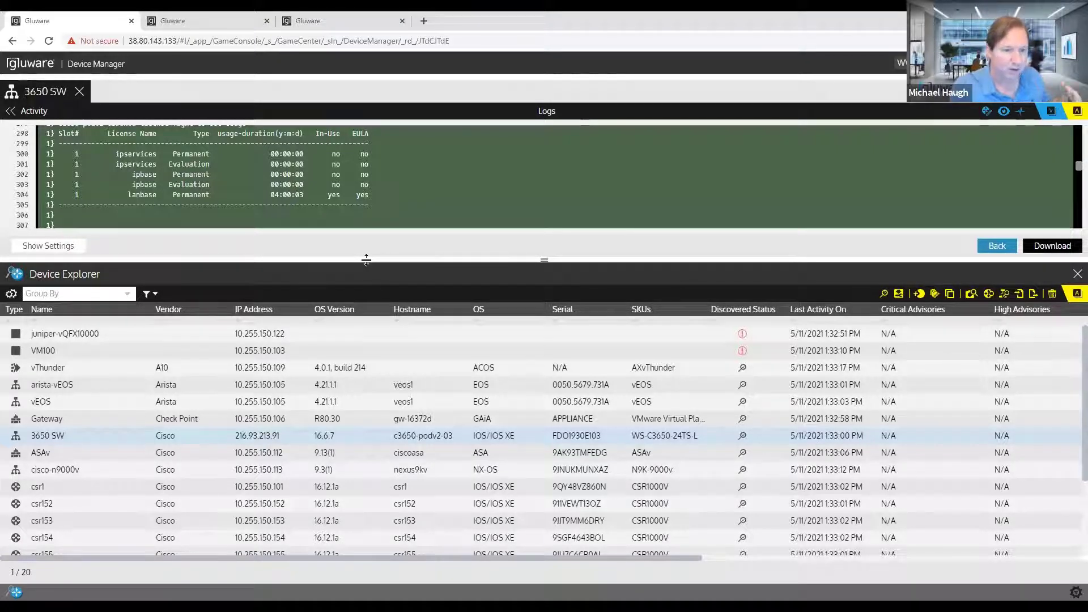
- Open a new Network Discovery plan with the csr1 device selected, and enlarge the plan details area
left_click(39, 486)
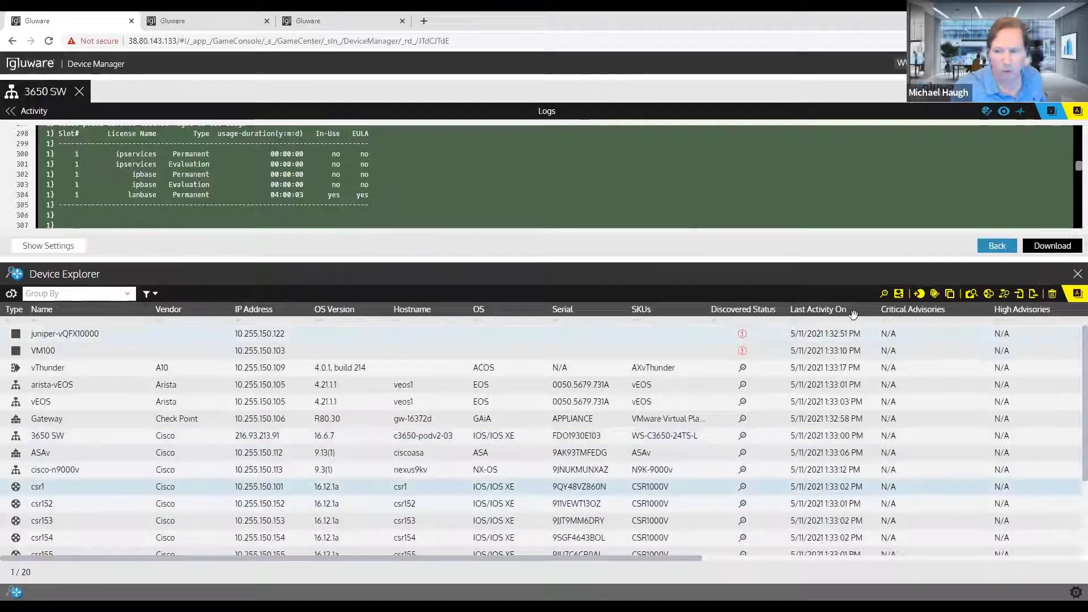
left_click(1004, 294)
left_click_drag(554, 262, 533, 321)
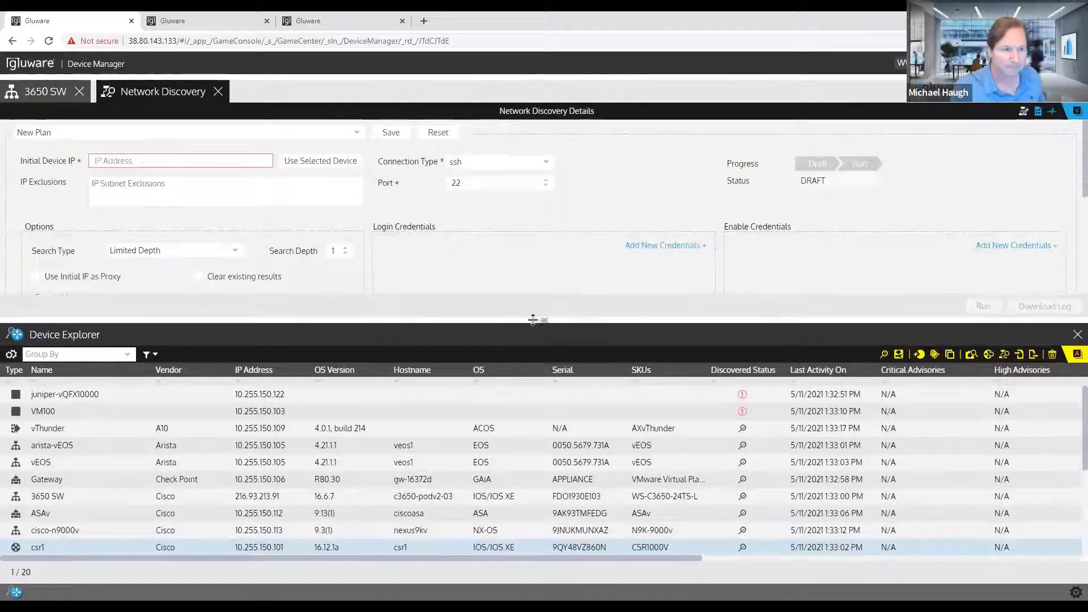
- Use the selected csr1 device as the initial device IP and set the search type to Exhaustive in the discovery plan
left_click(323, 162)
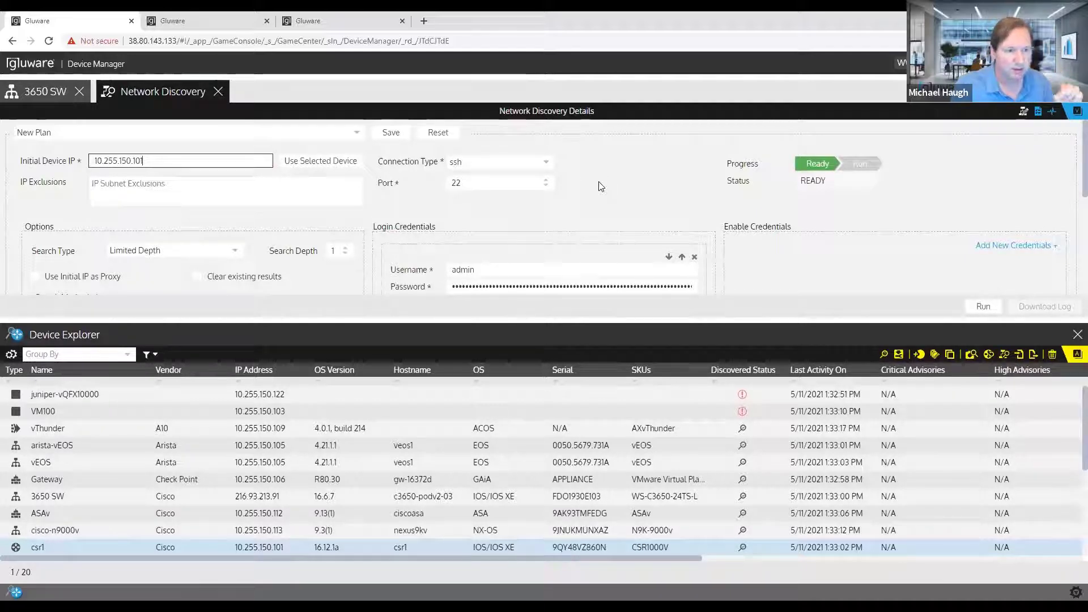
left_click(234, 254)
left_click(197, 280)
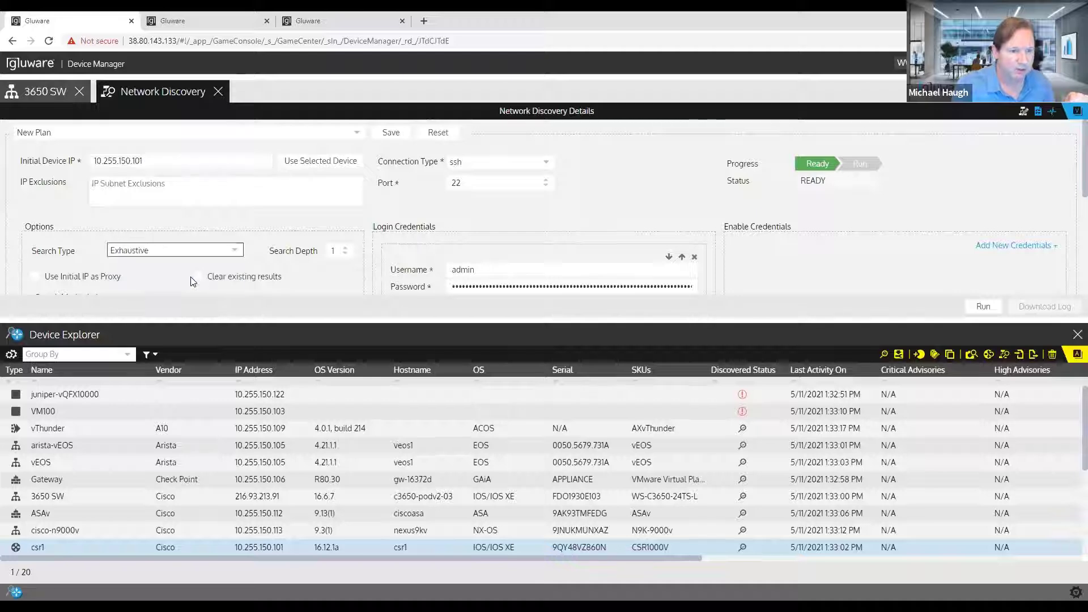
left_click_drag(214, 323, 208, 473)
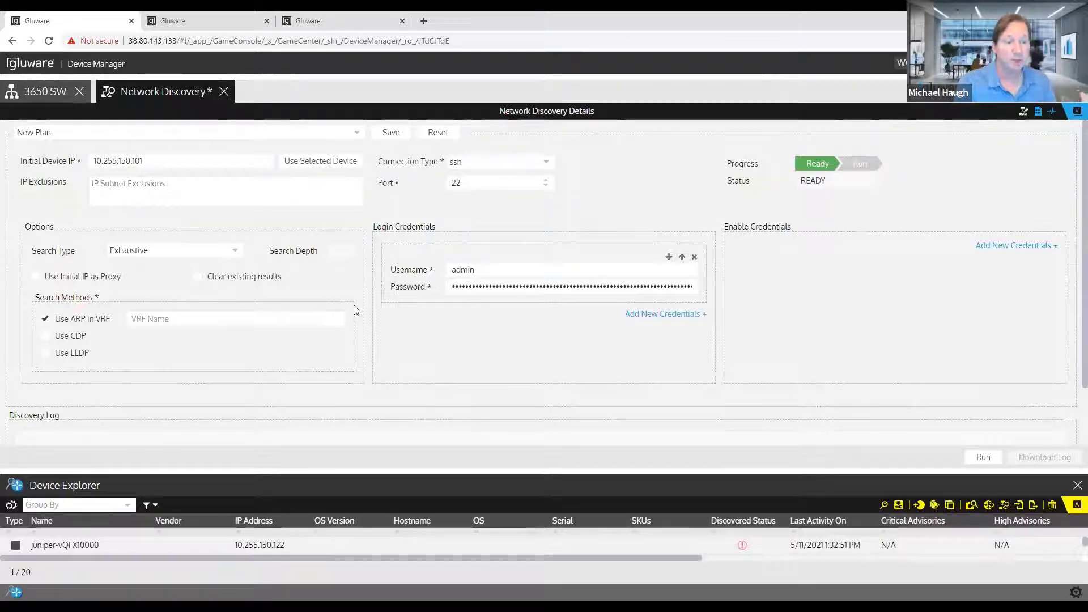
- Run the network discovery and examine its discovery log
left_click(970, 461)
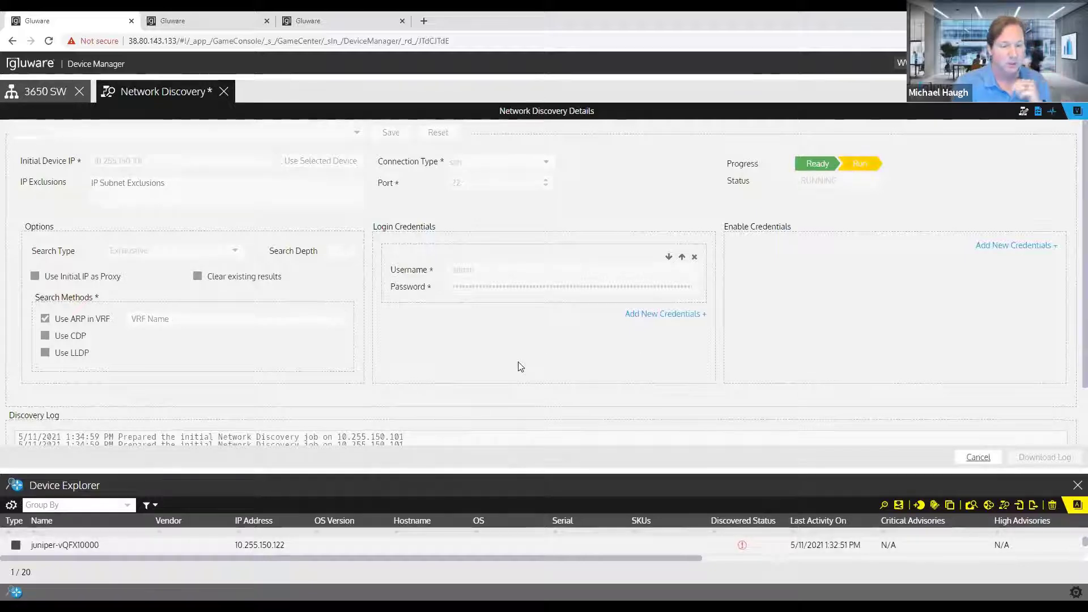
left_click_drag(458, 475, 458, 486)
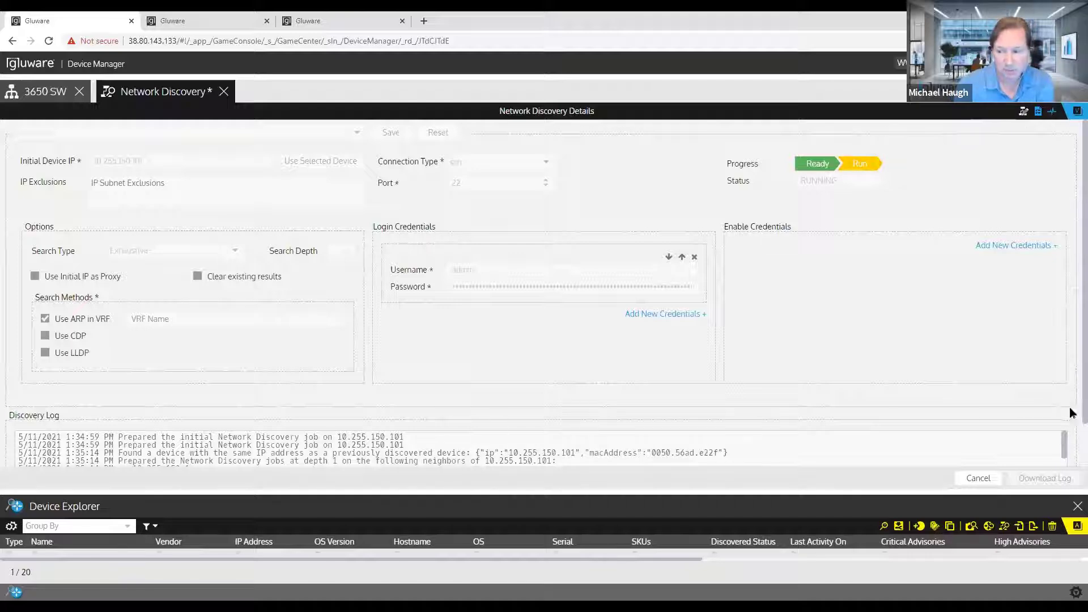
scroll(1070, 399, "down", 1)
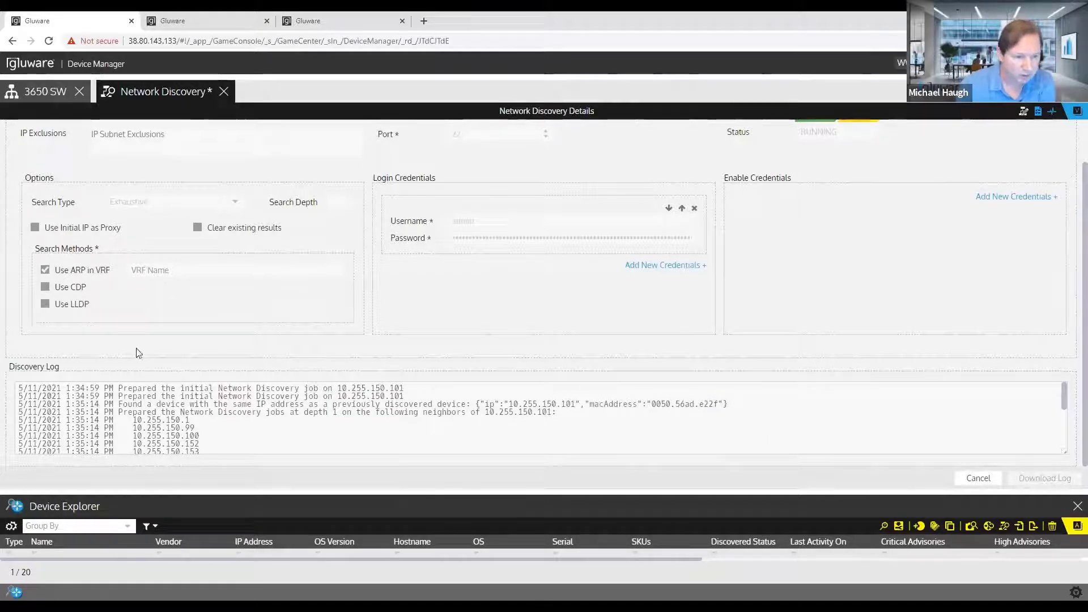
scroll(540, 361, "up", 1)
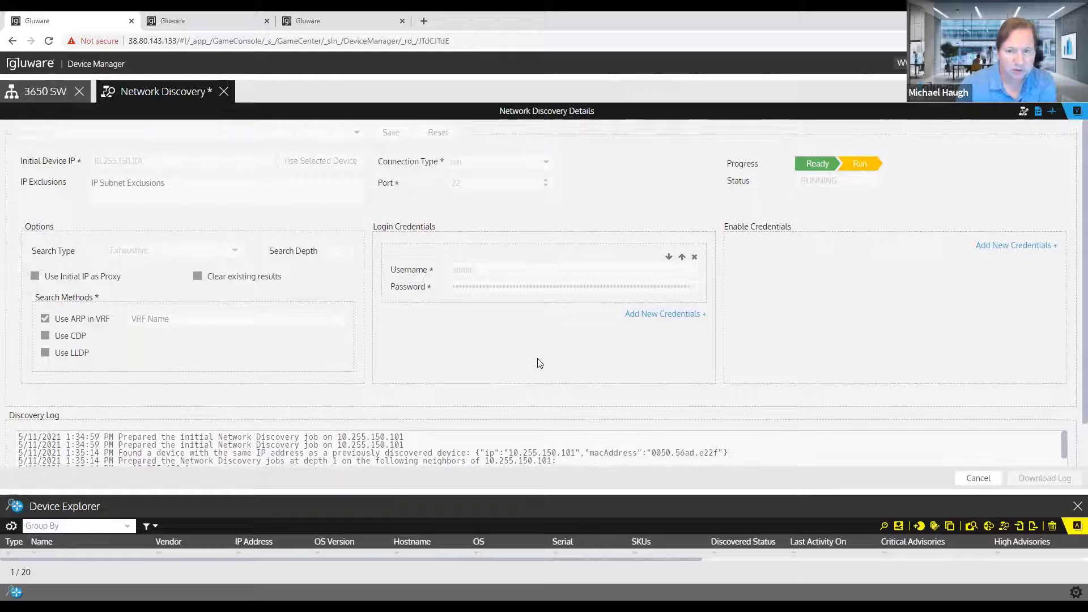
- Open the Network Discovery results, saving the plan changes, and inspect the logs for csr1 and 10.255.150.99
left_click(1038, 112)
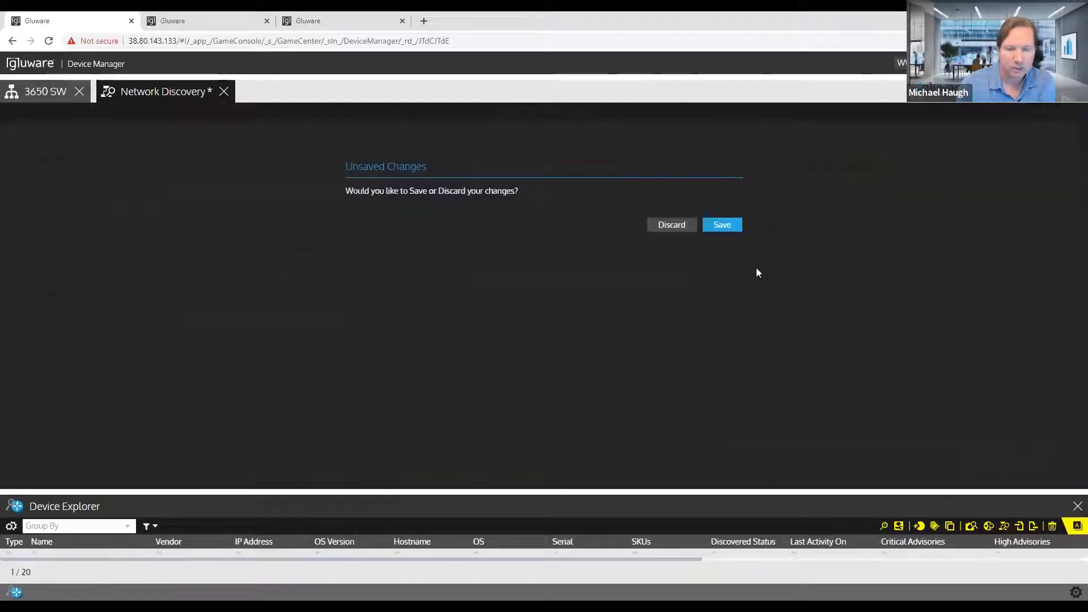
left_click(722, 225)
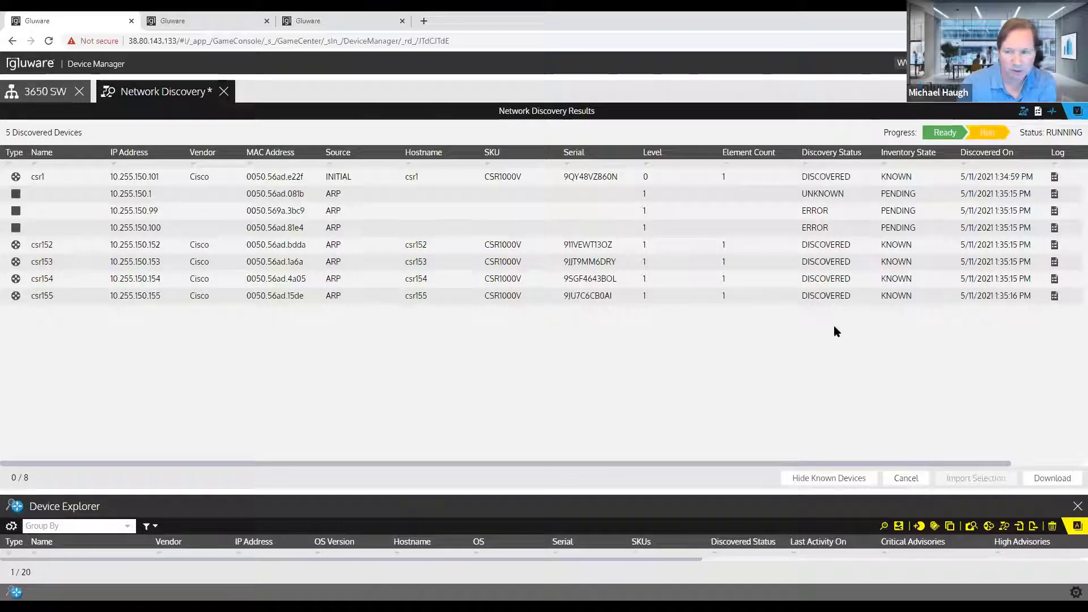
mouse_move(1055, 194)
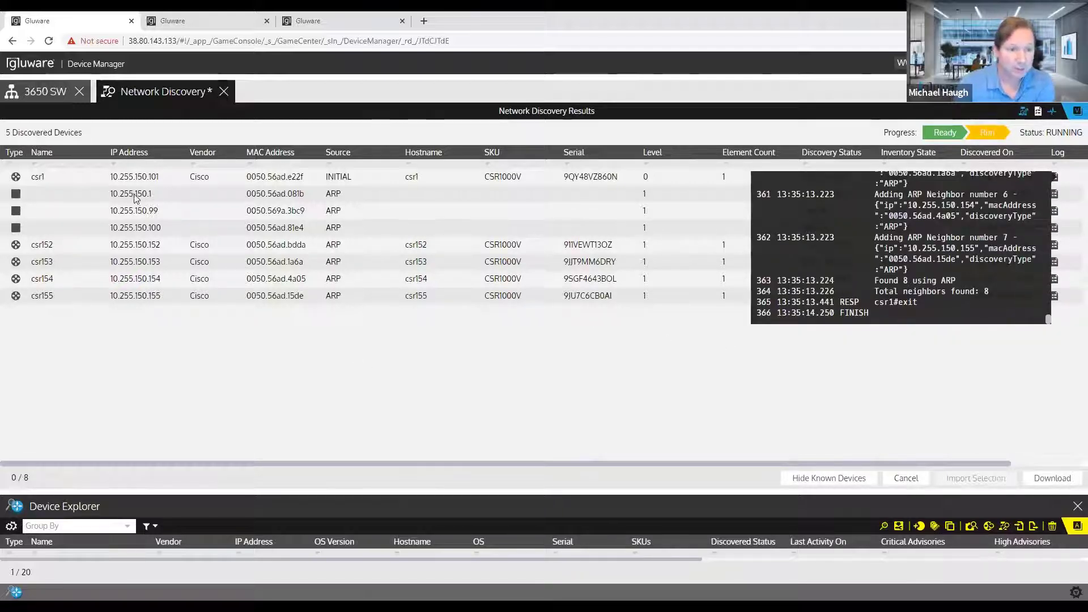
left_click(505, 446)
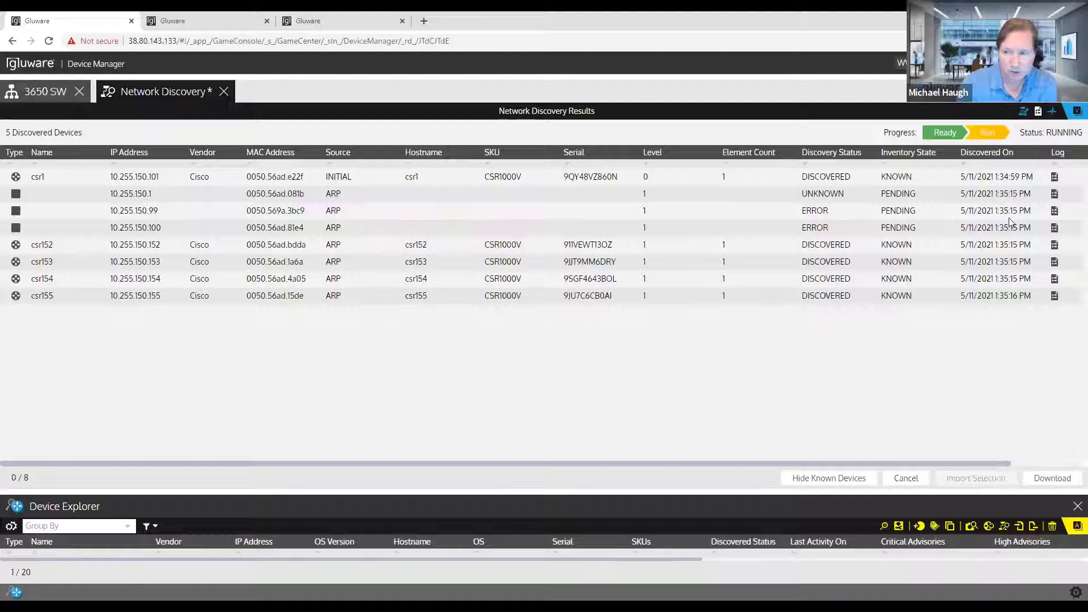
left_click(1055, 211)
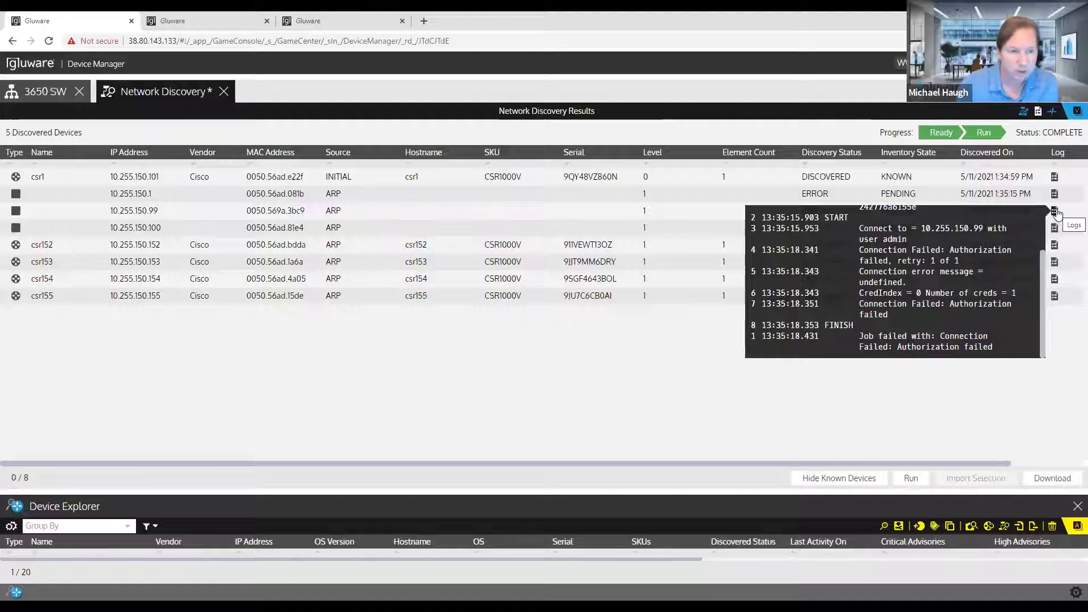
left_click(1055, 211)
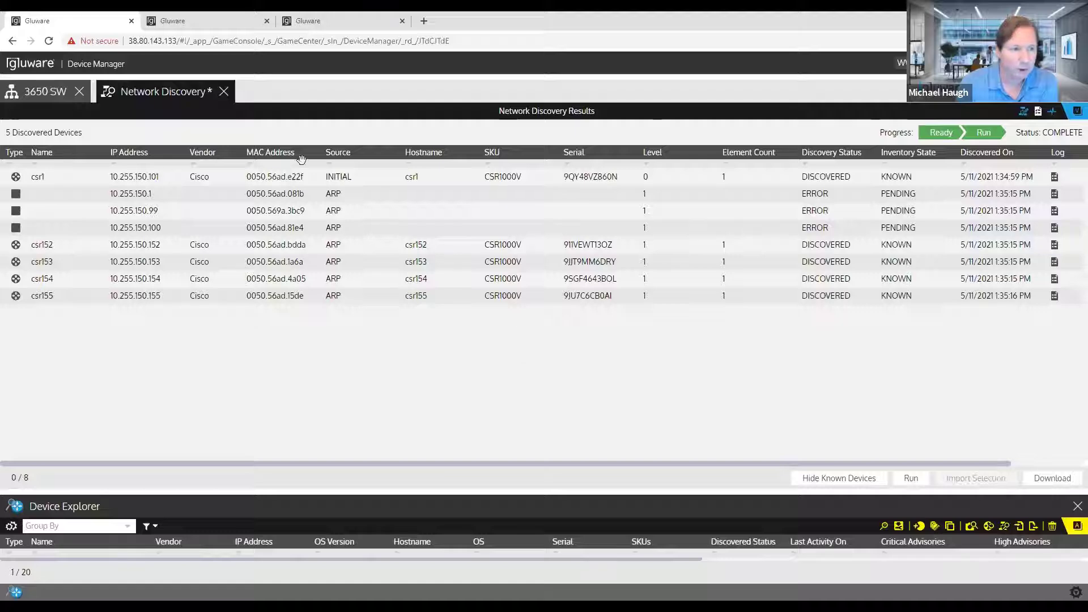
- Return to the Network Discovery details and enlarge the Device Explorer table
left_click(1024, 113)
left_click(158, 191)
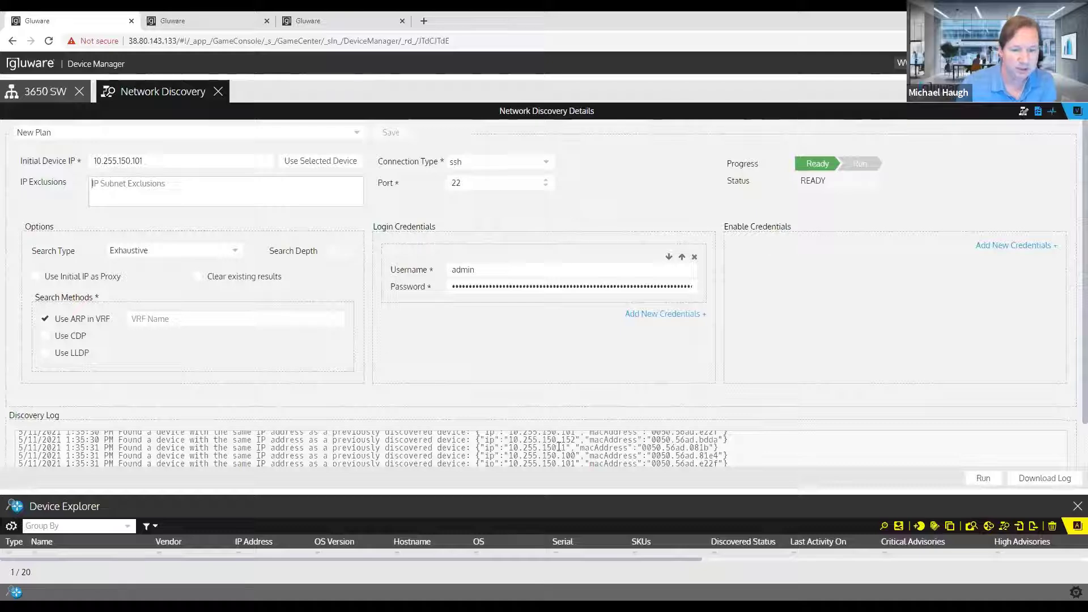
left_click_drag(520, 488, 527, 268)
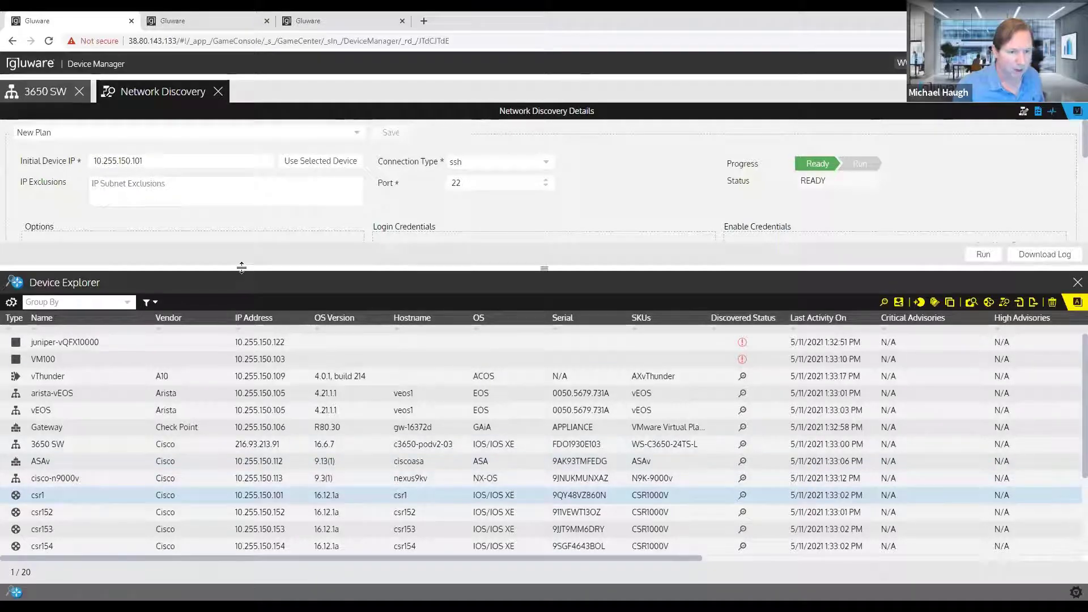
left_click_drag(241, 268, 242, 170)
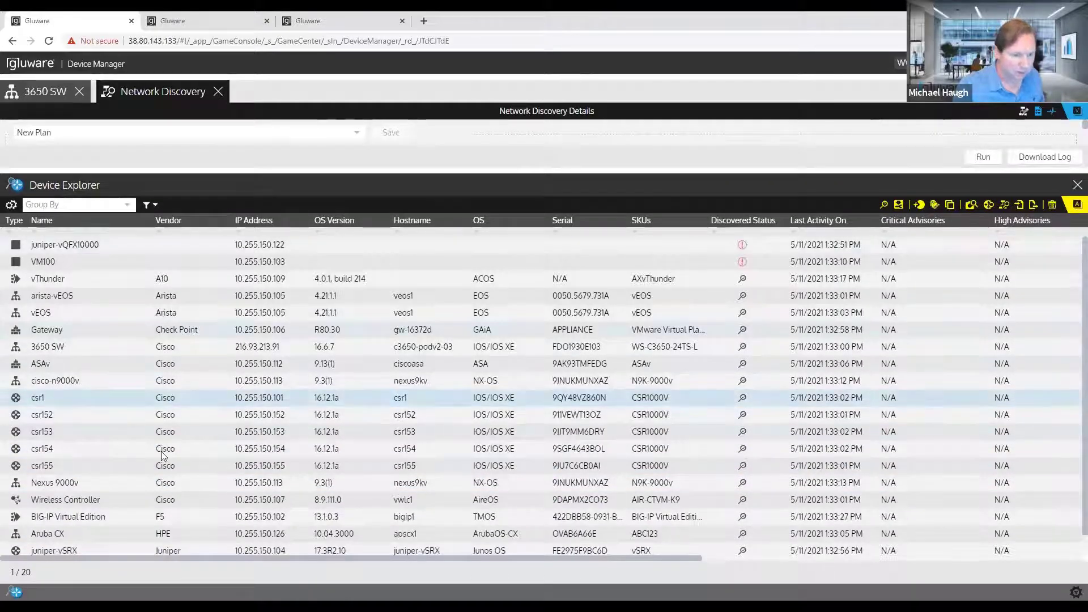
- Extend the device selection from csr1 through csr155 and open a new Ad Hoc Query targeting those devices
left_click(163, 466, "shift")
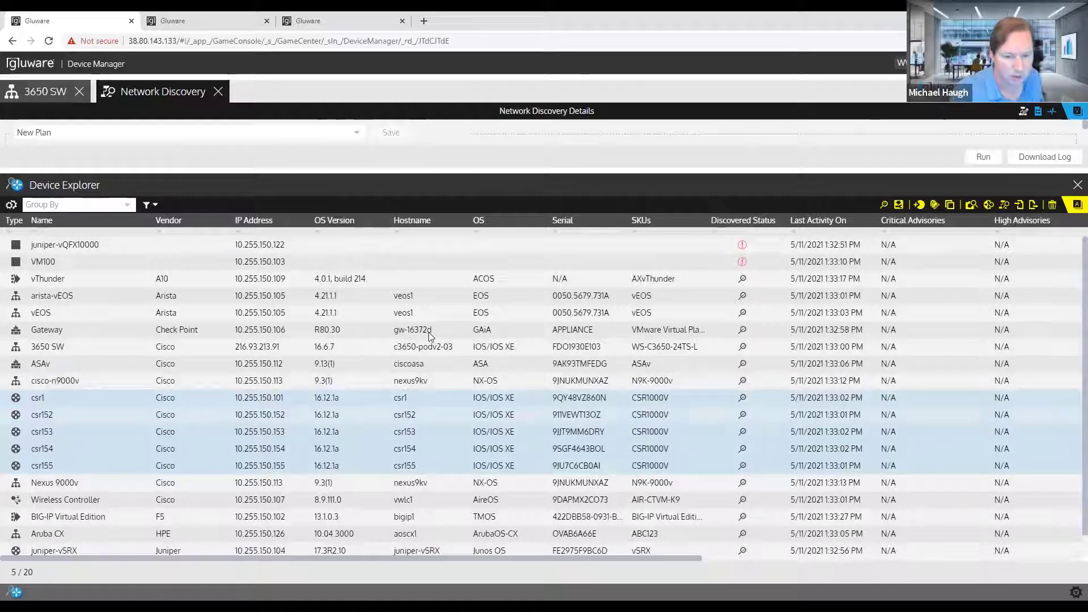
left_click_drag(567, 177, 610, 294)
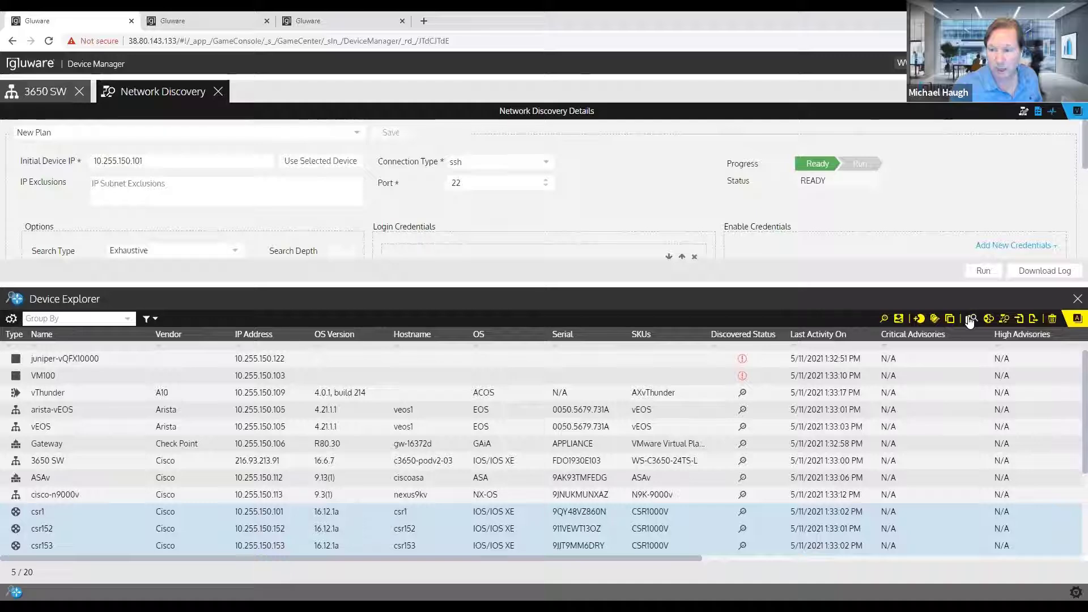
left_click(971, 319)
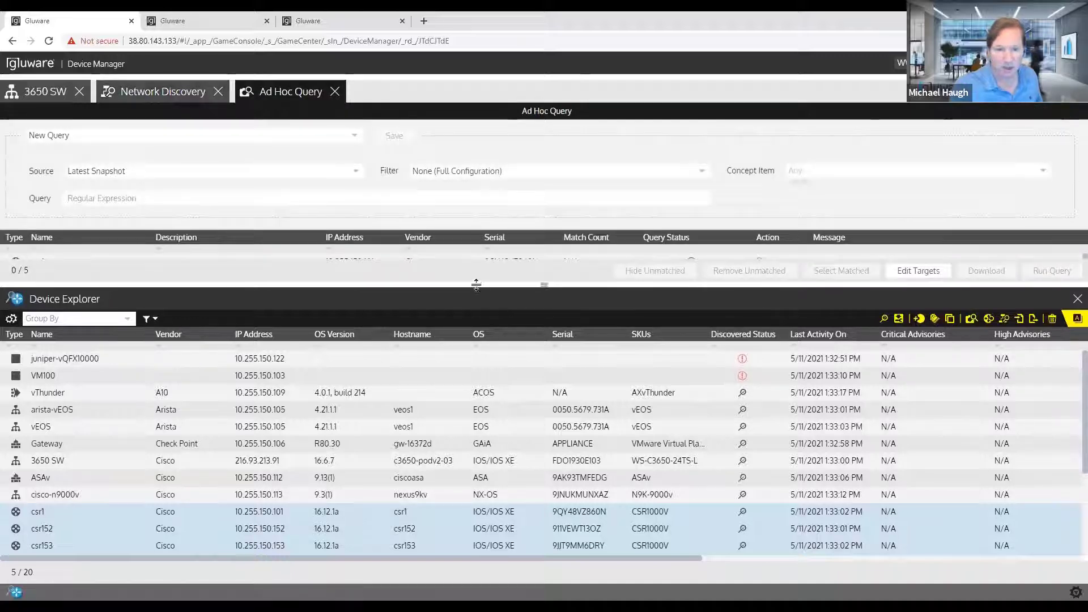
left_click_drag(477, 284, 460, 394)
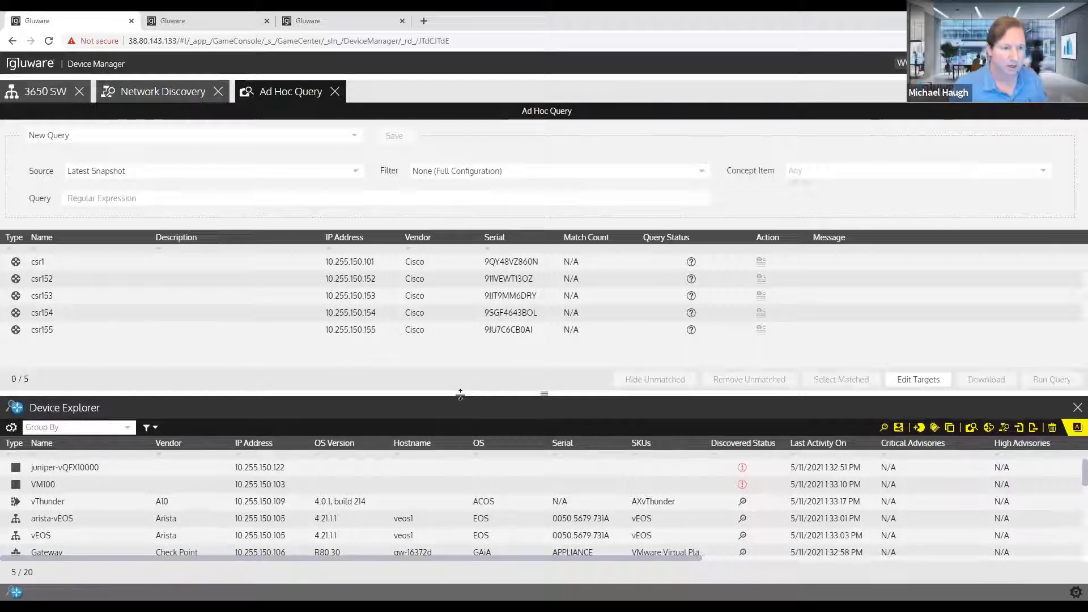
- Run the saved "BGP Configured - Cisco IOS" query on the target devices and view the matched configuration of csr154
left_click(252, 139)
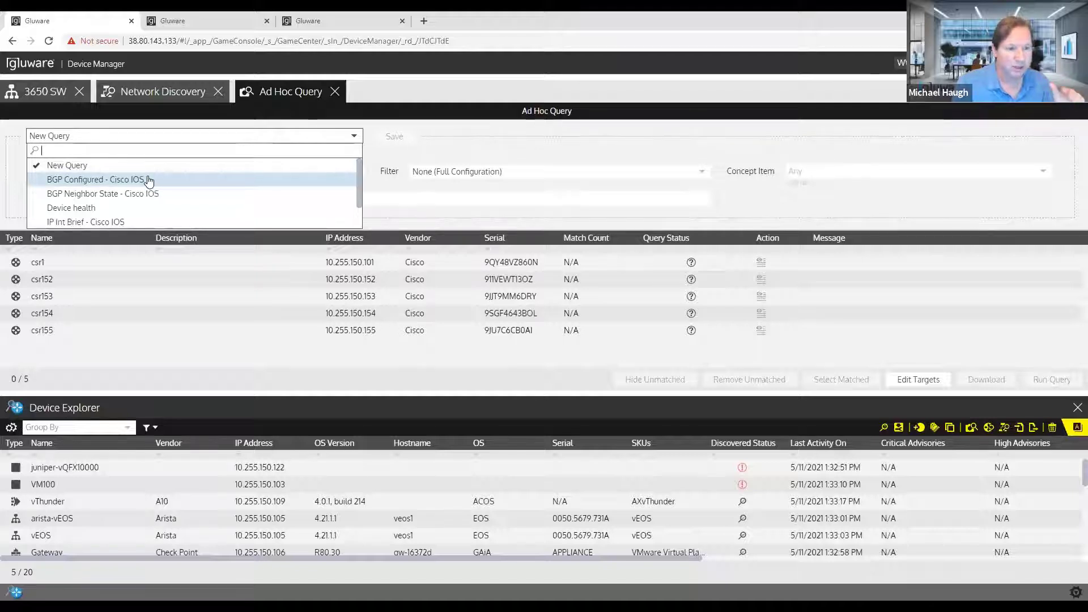
left_click(148, 181)
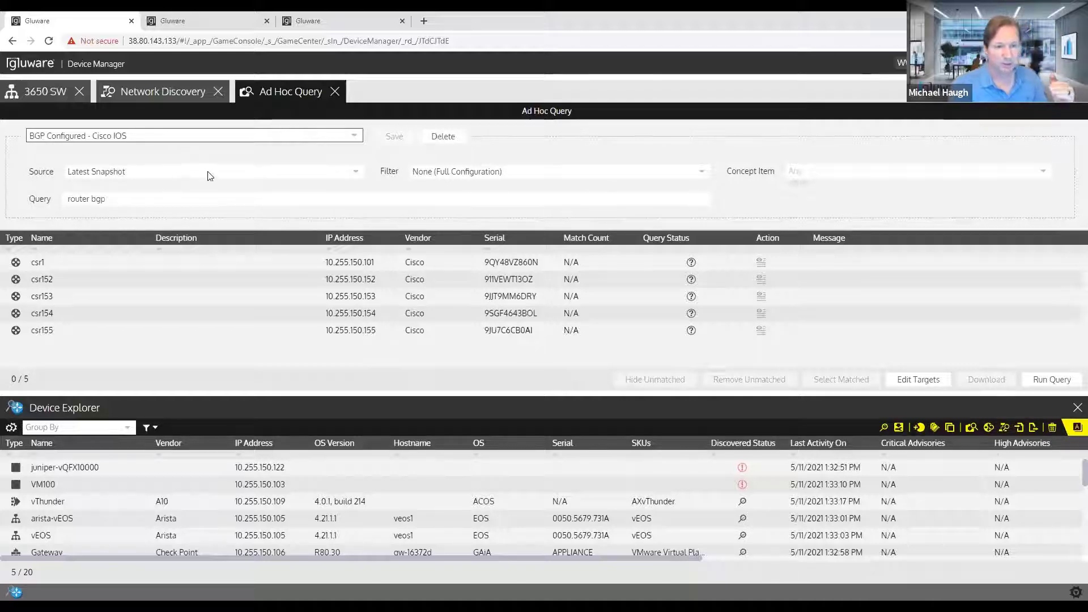
left_click_drag(109, 200, 68, 199)
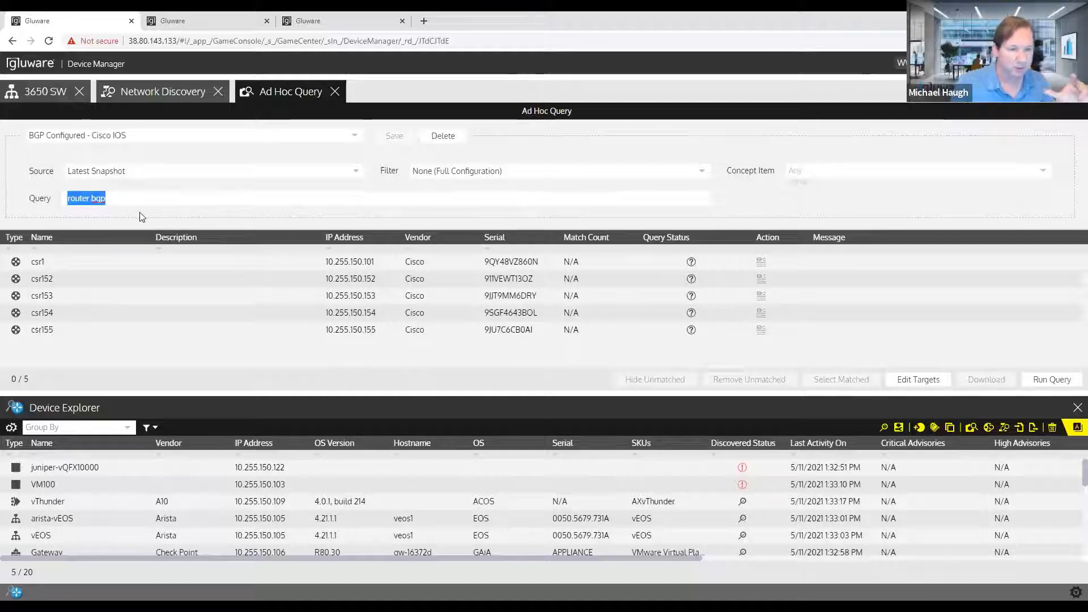
left_click(1054, 379)
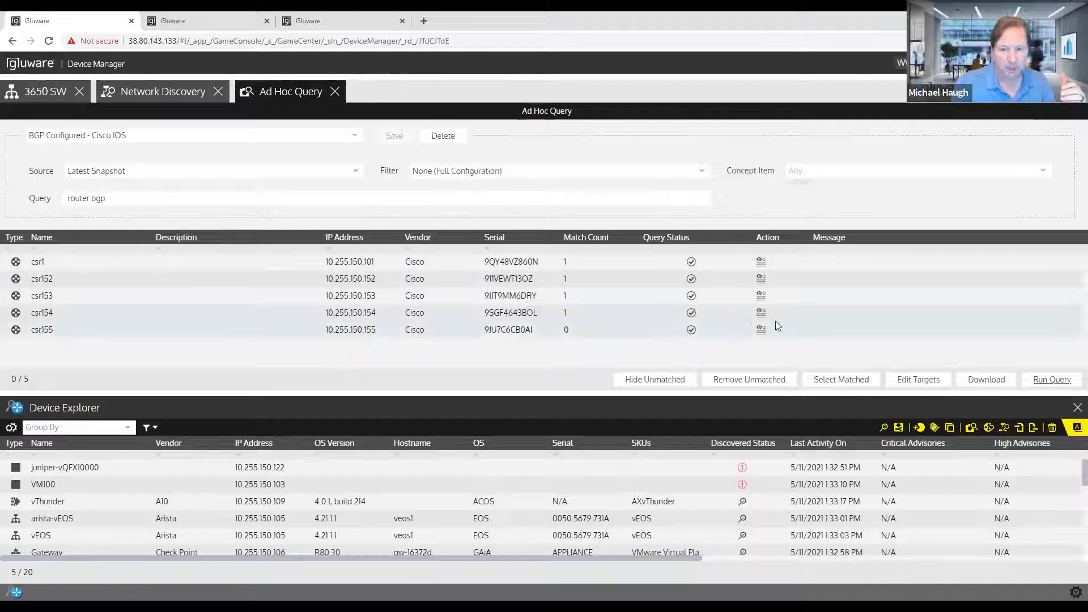
left_click(760, 314)
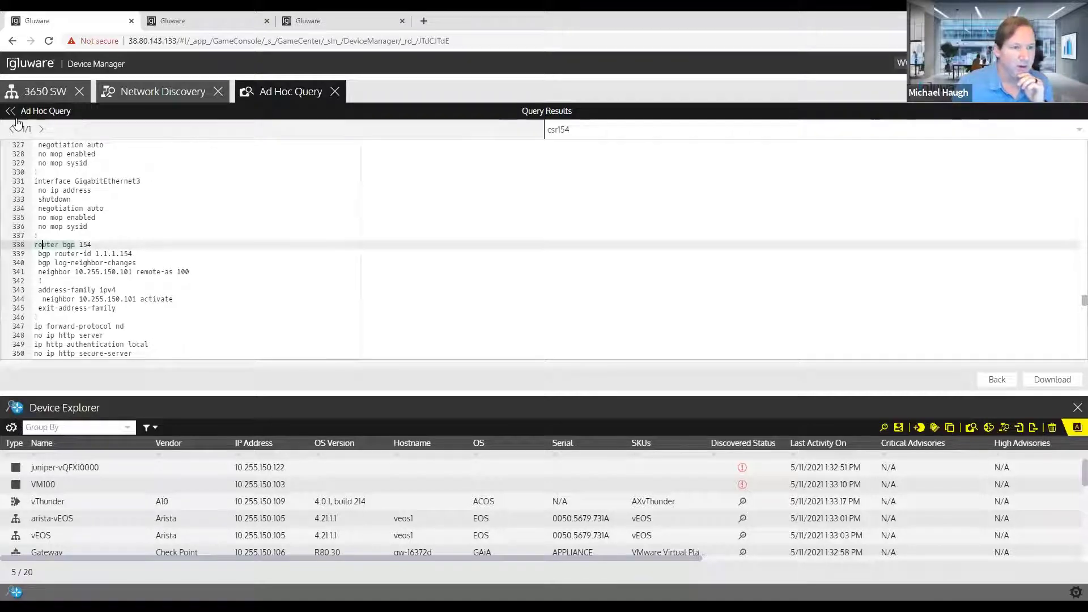
left_click(55, 114)
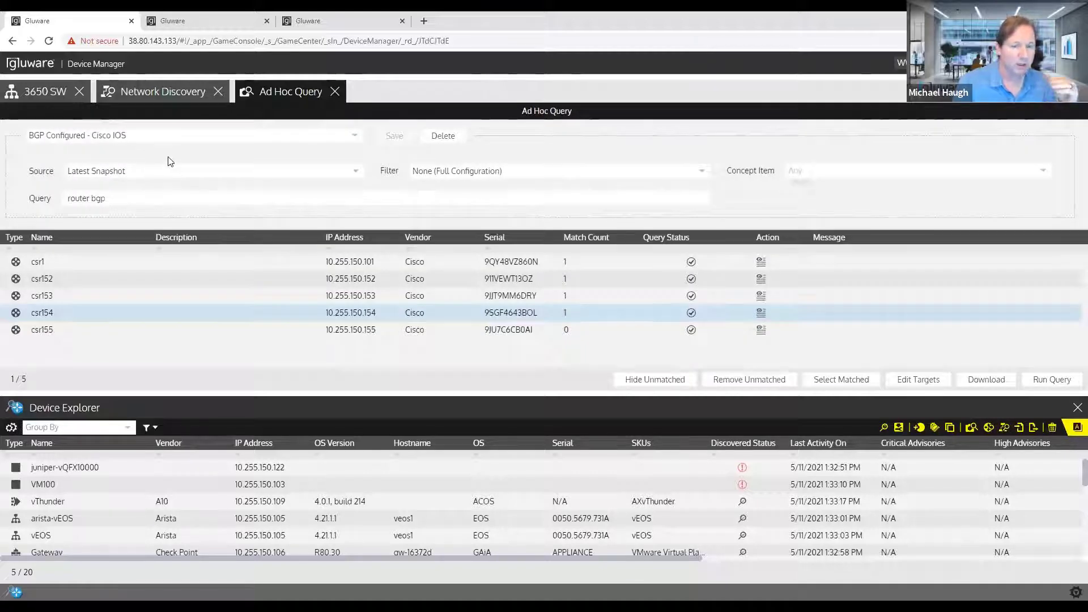
- Load the saved "BGP Neighbor State - Cisco IOS" query and run it on the target devices
left_click(170, 137)
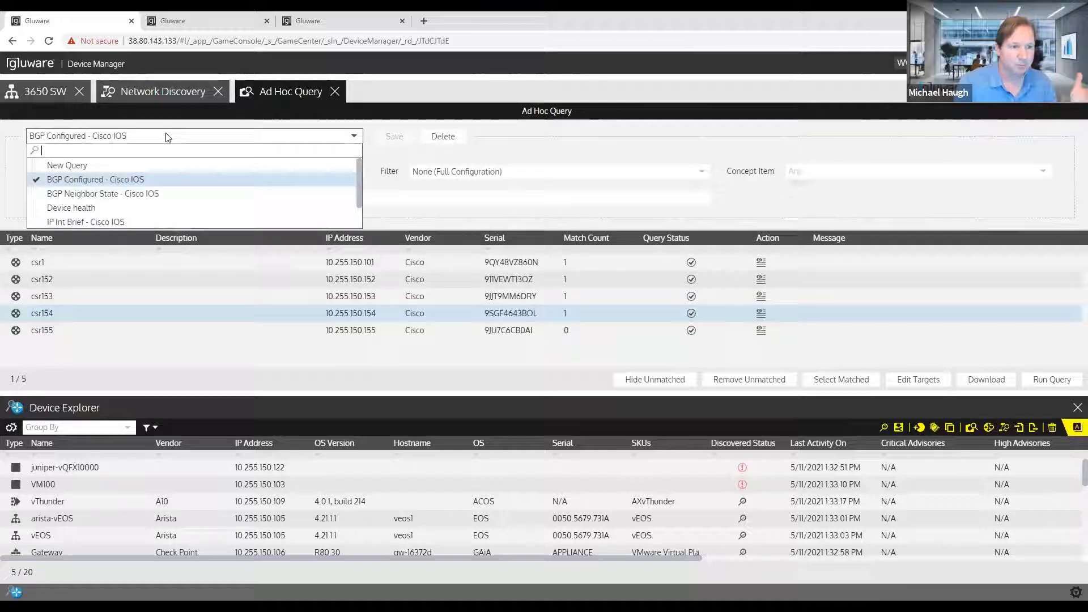
left_click(153, 195)
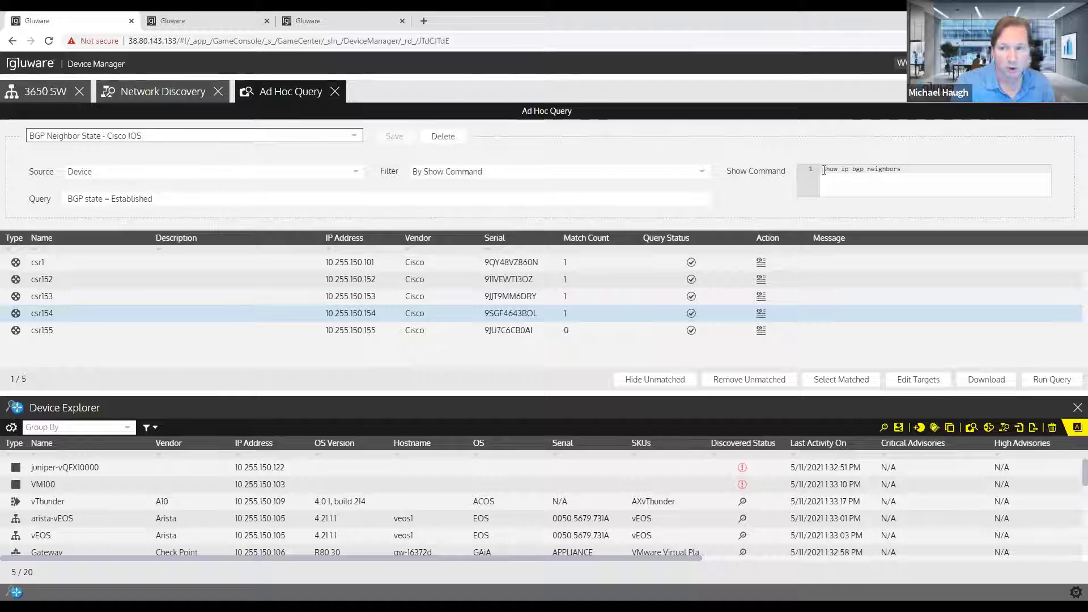
left_click_drag(822, 169, 927, 171)
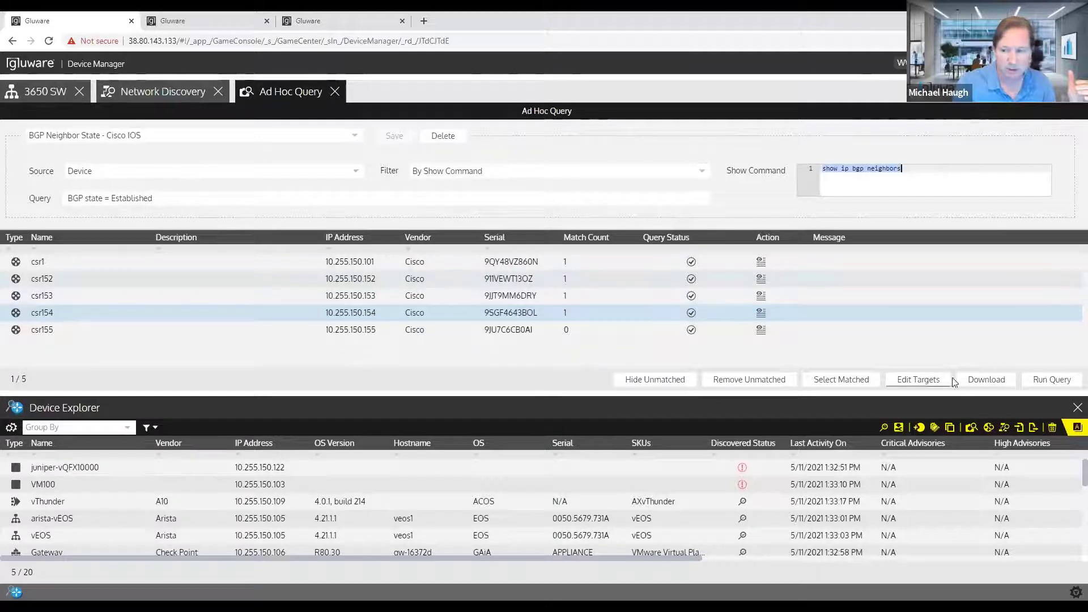
left_click(1040, 383)
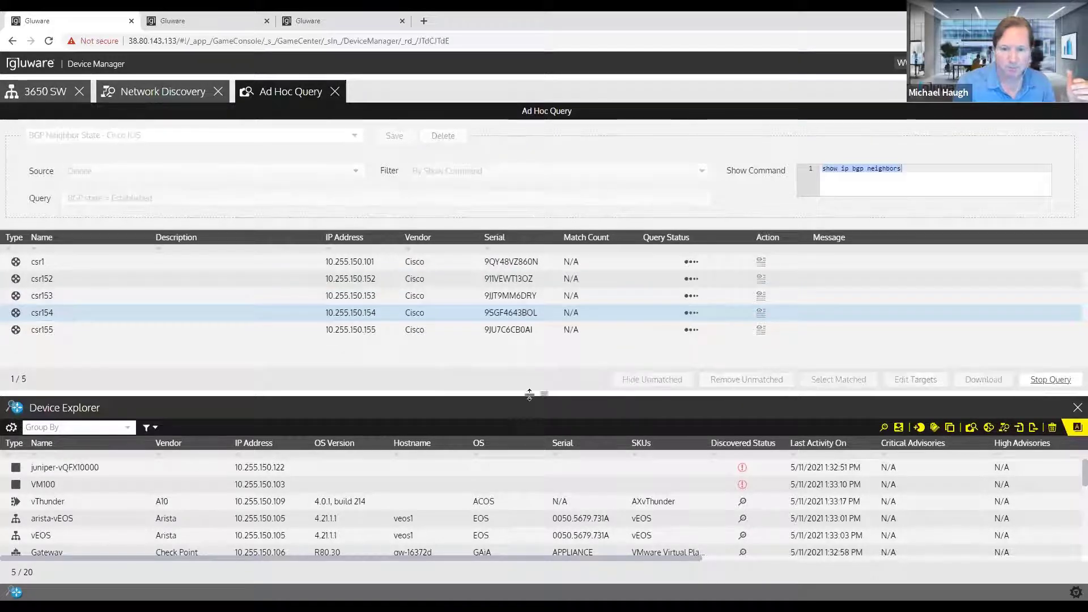
left_click_drag(530, 394, 529, 417)
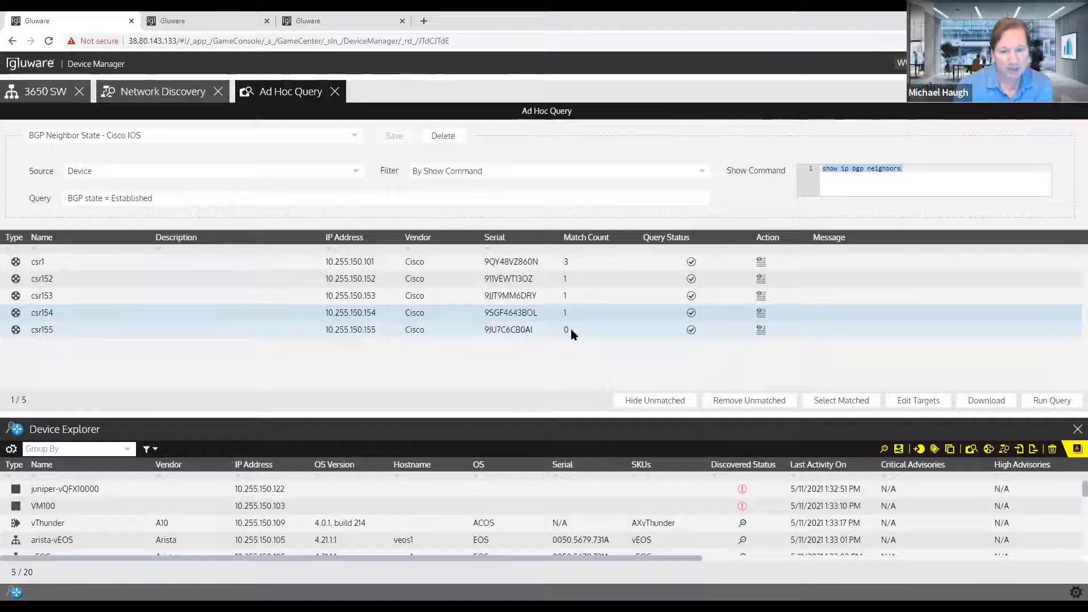
- Inspect the BGP neighbor query output for csr155, return to the query, and enlarge the Device Explorer table
left_click(765, 334)
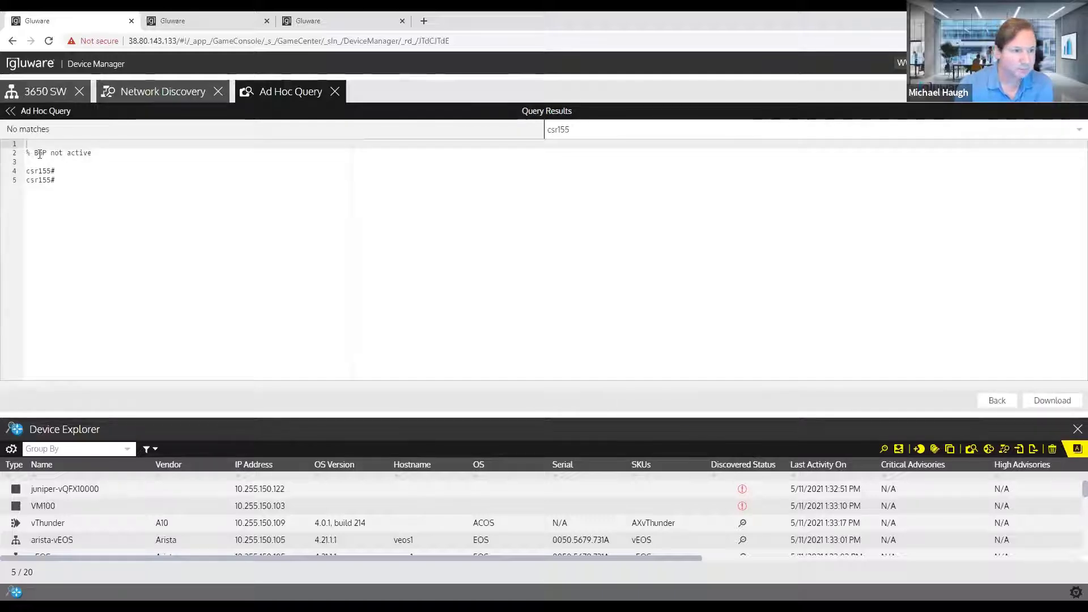
left_click_drag(39, 154, 82, 183)
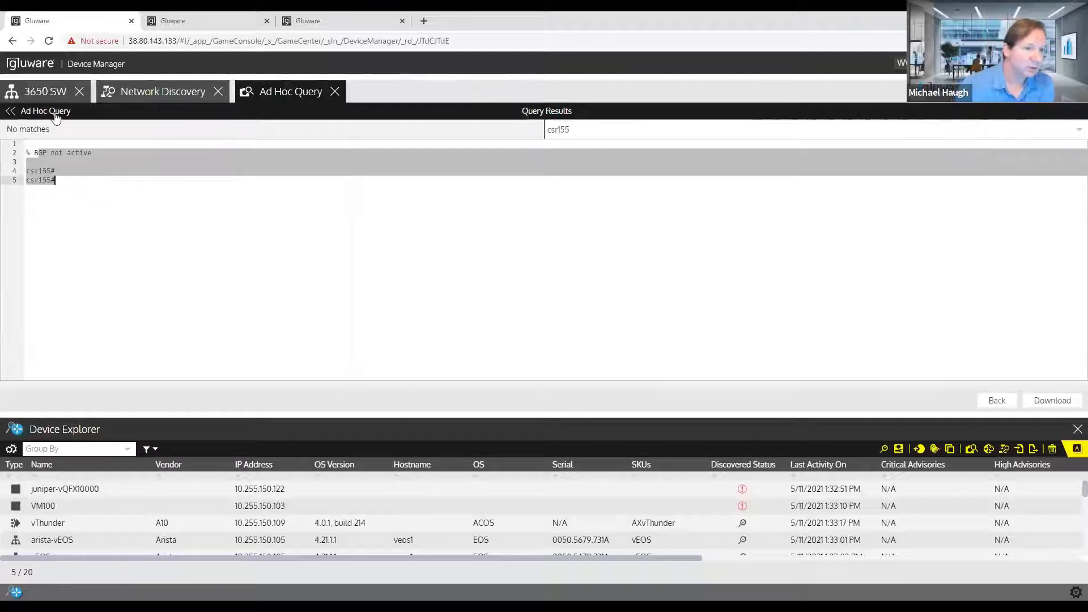
left_click(49, 112)
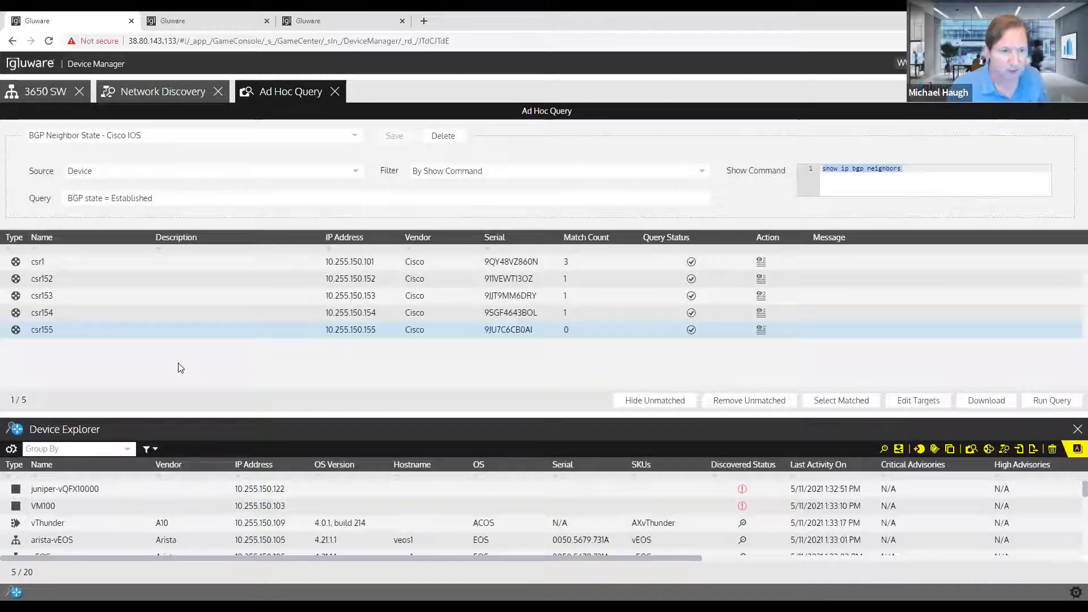
left_click_drag(197, 416, 180, 274)
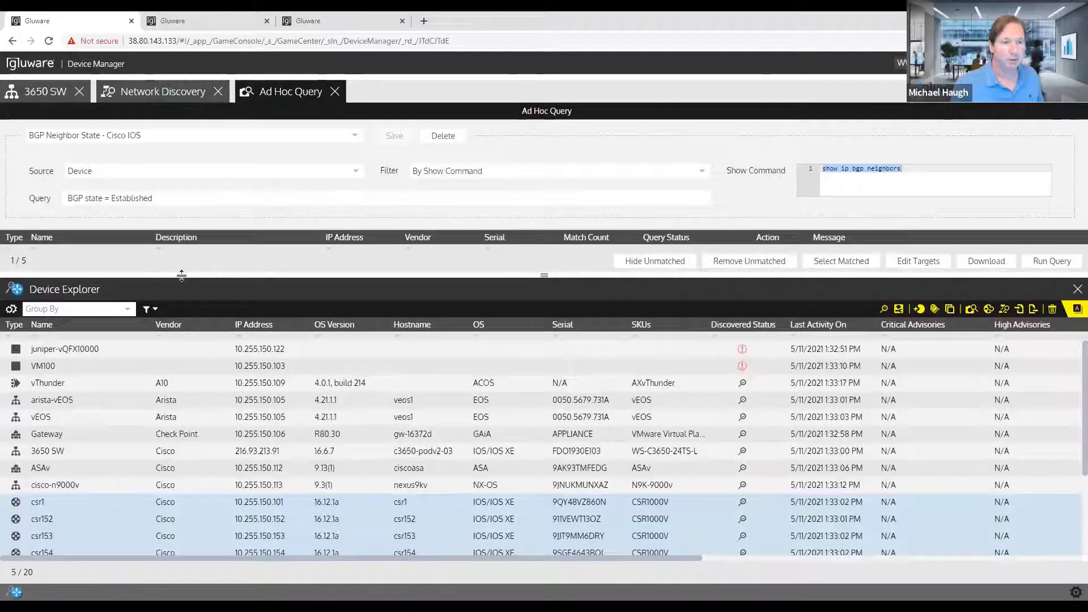
- Close the Ad Hoc Query, Network Discovery and 3650 SW pages and enlarge the Device Explorer to show the full device list
left_click(335, 92)
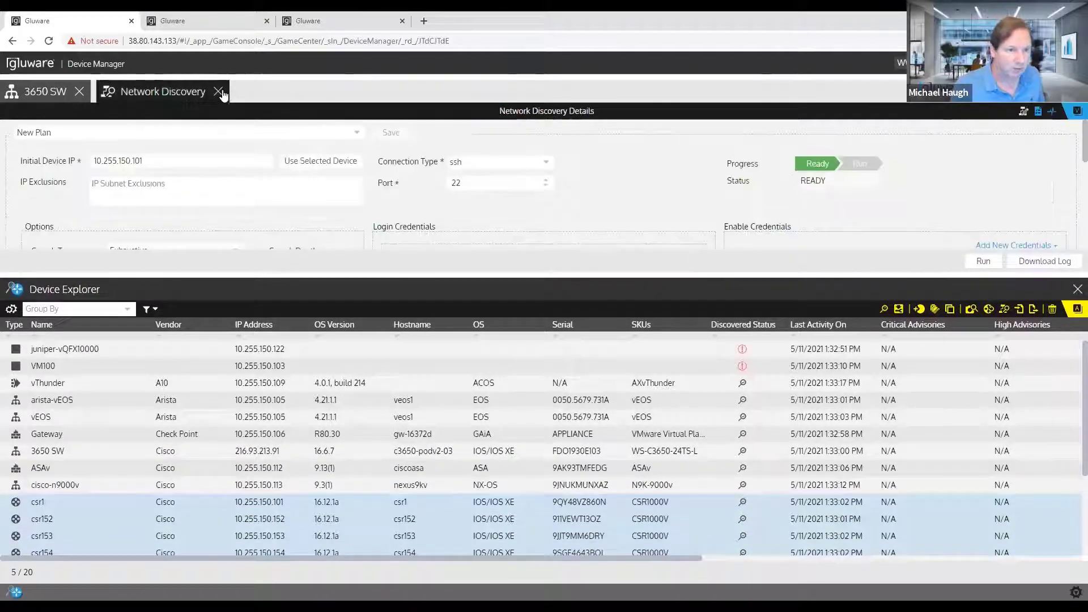
left_click(218, 91)
left_click(79, 91)
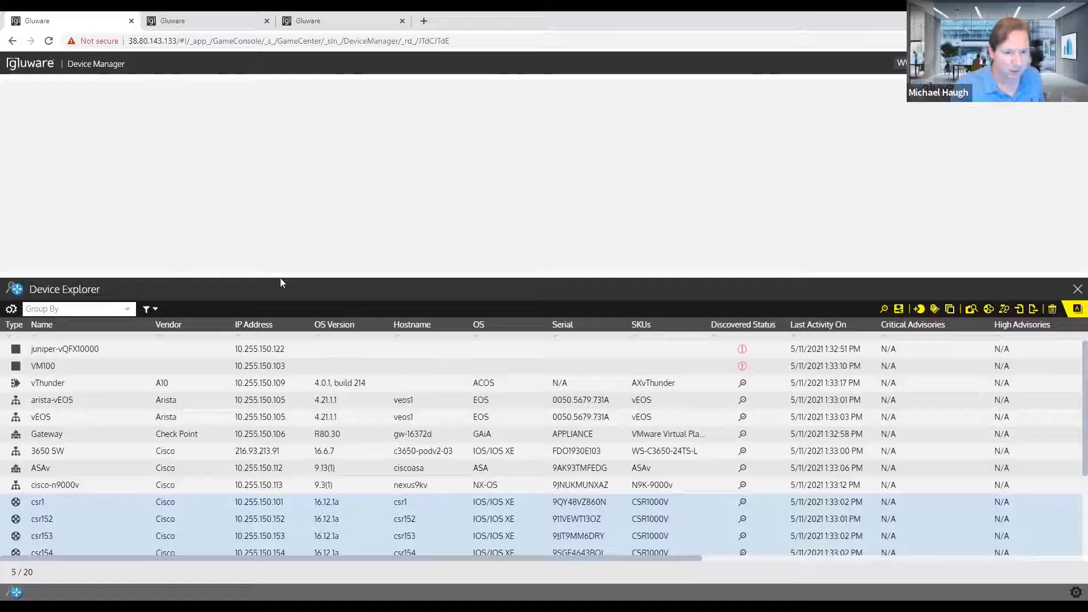
left_click_drag(279, 277, 282, 230)
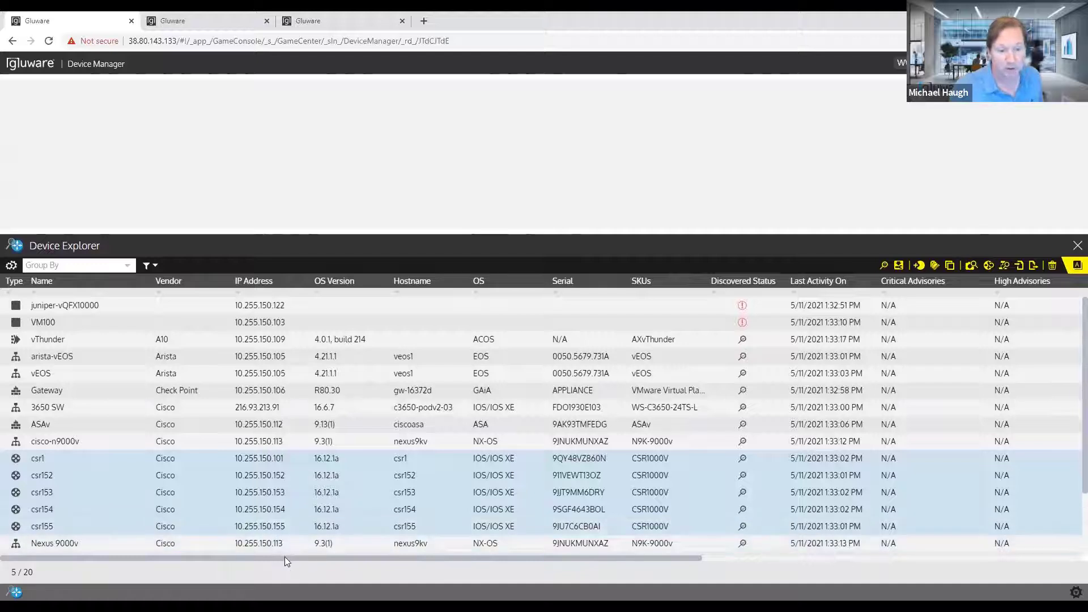
left_click_drag(285, 558, 65, 490)
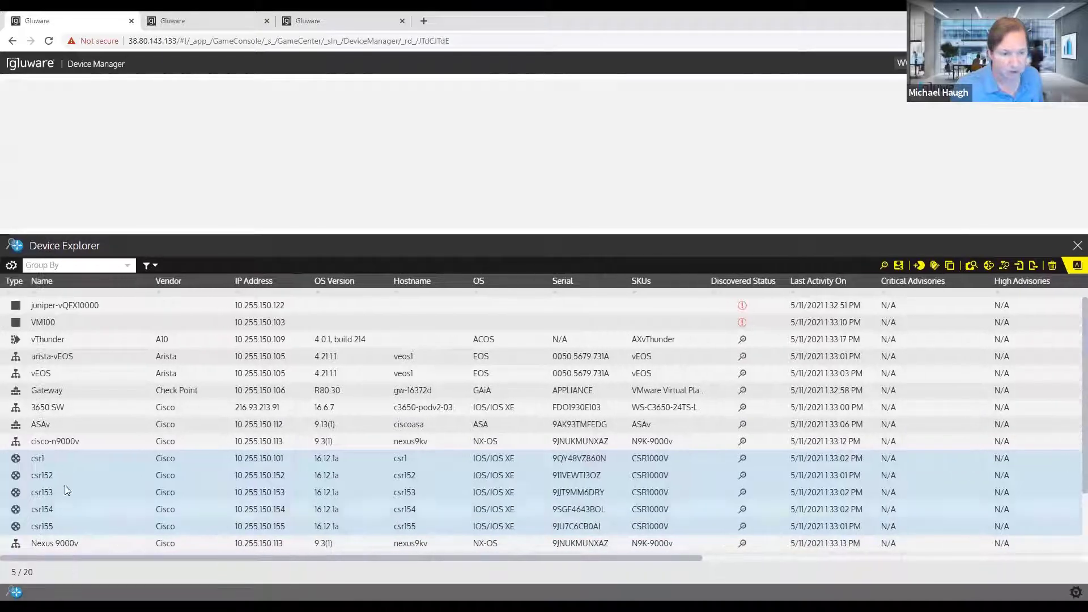
left_click_drag(188, 234, 182, 121)
- Update the third-party support data for the Cisco devices from 3650 SW through Wireless Controller
left_click(177, 264)
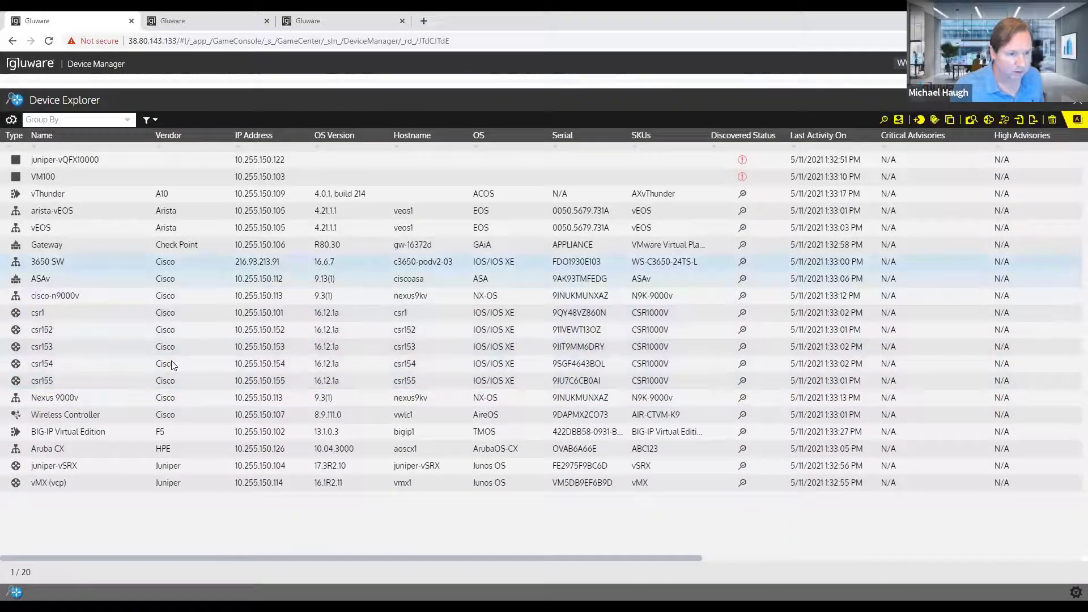
left_click(176, 415, "shift")
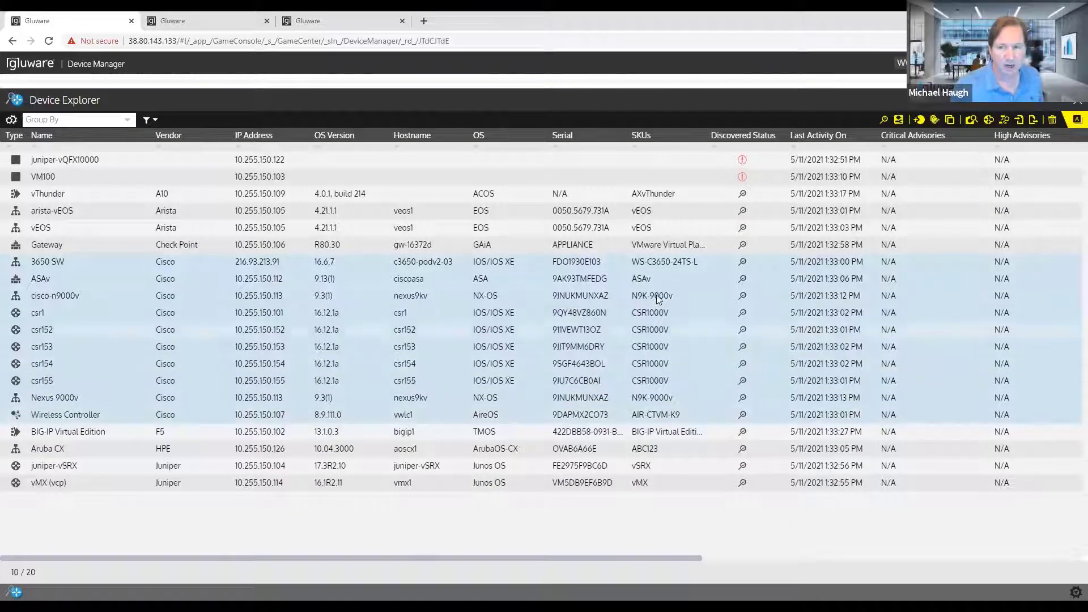
left_click(899, 120)
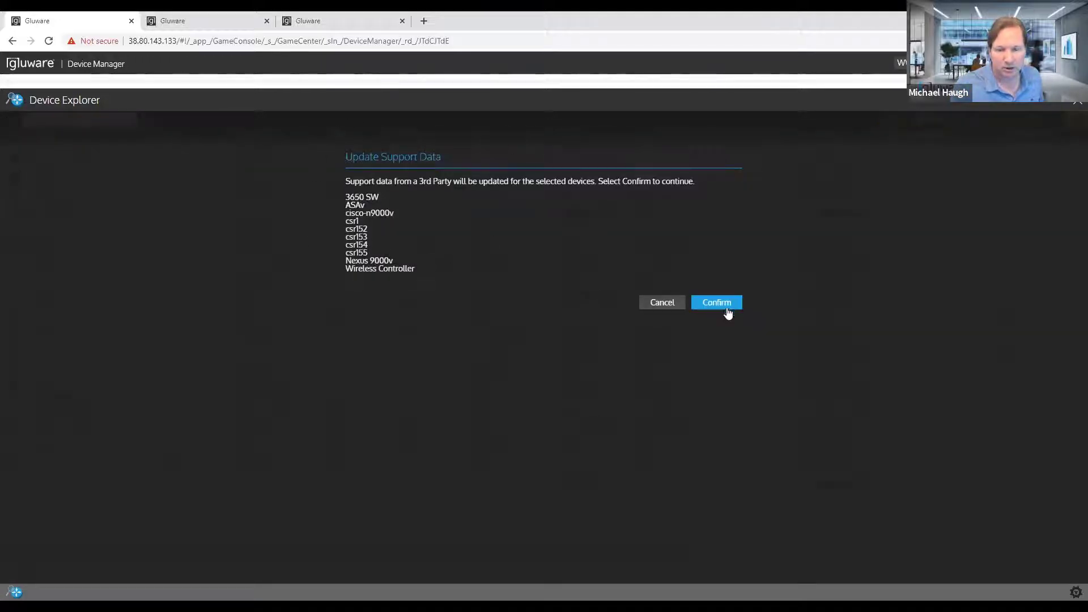
left_click(712, 302)
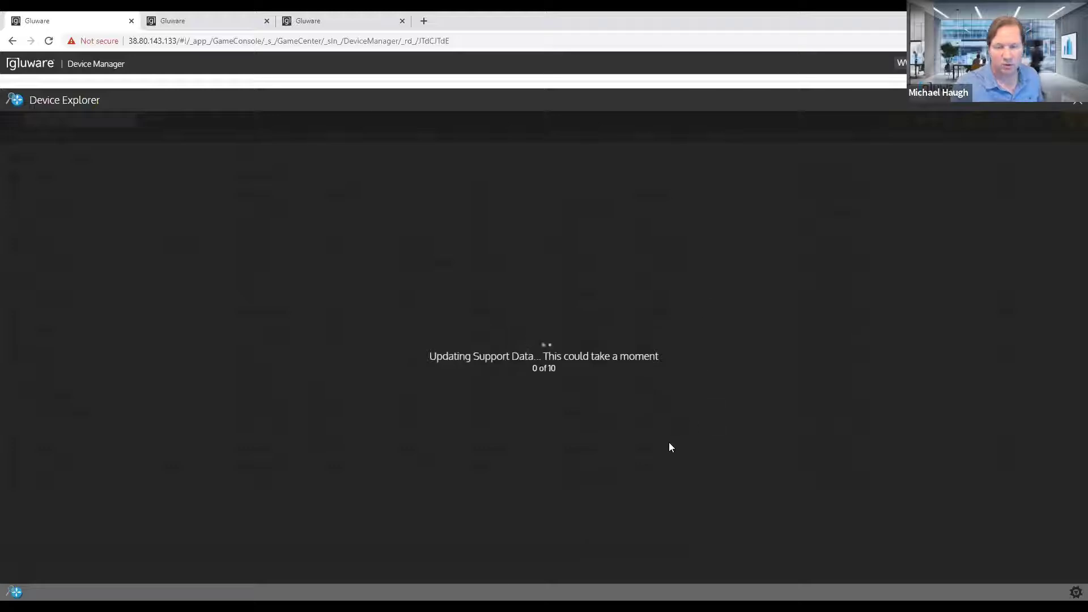
- Review the critical, high and medium advisories, EOX bulletin and contract columns for the Cisco devices in Device Explorer
left_click_drag(523, 85, 534, 304)
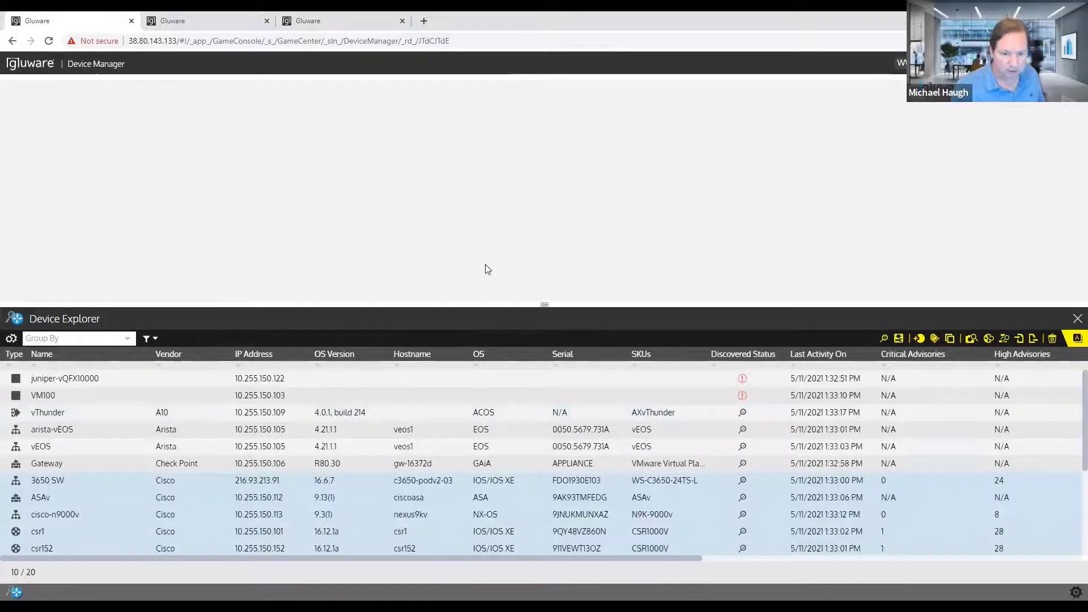
left_click_drag(475, 305, 485, 173)
left_click_drag(409, 556, 740, 544)
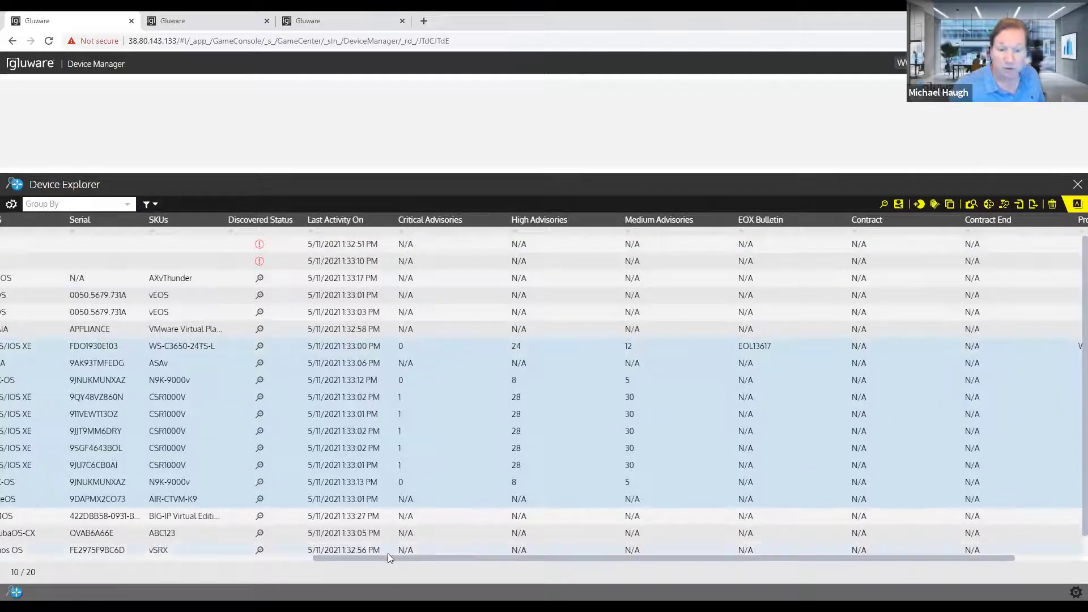
left_click_drag(388, 553, 166, 552)
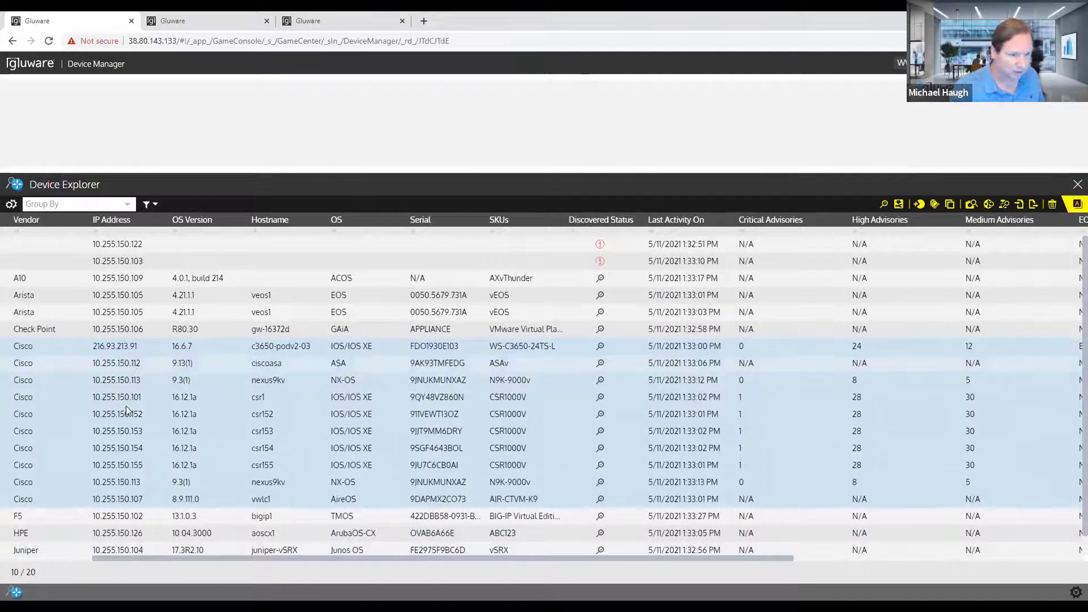
- Open the 3650 SW device and view its EOX Bulletin with the end-of-sale and end-of-support dates
left_click(113, 345)
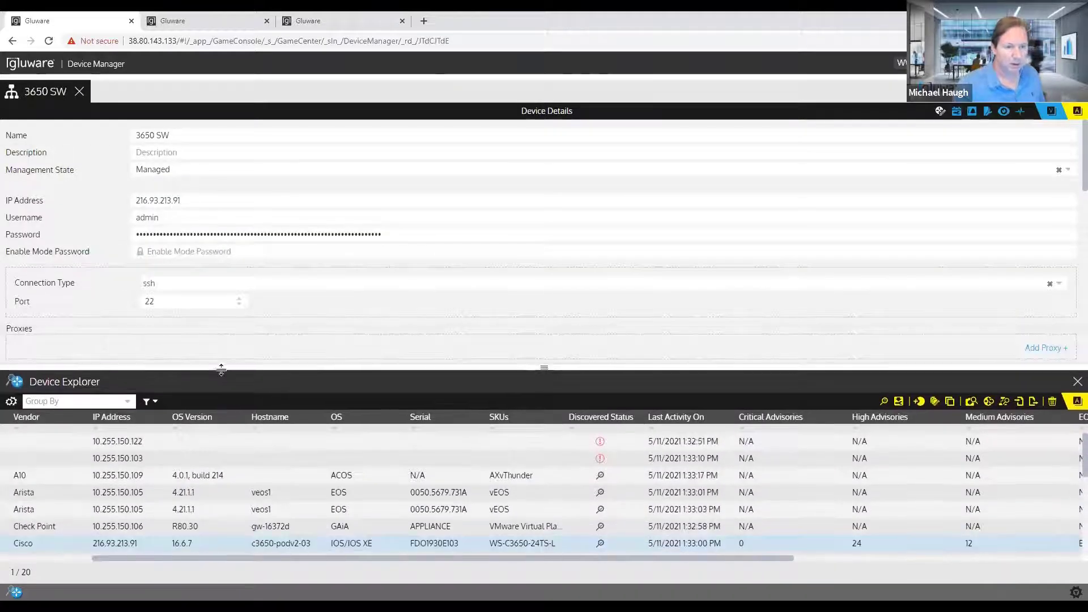
left_click(957, 113)
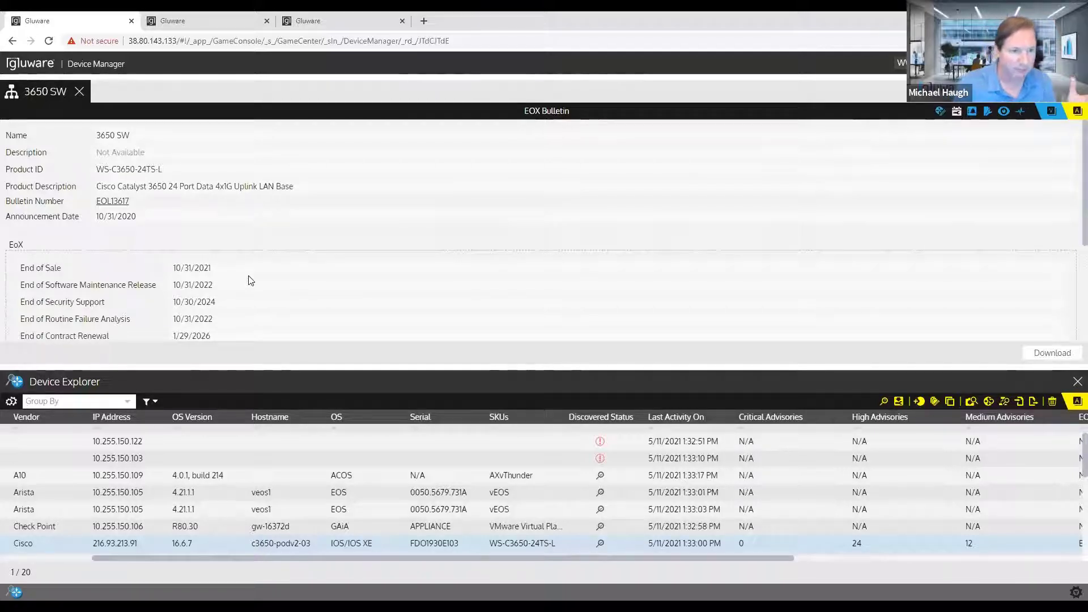
left_click_drag(238, 365, 226, 401)
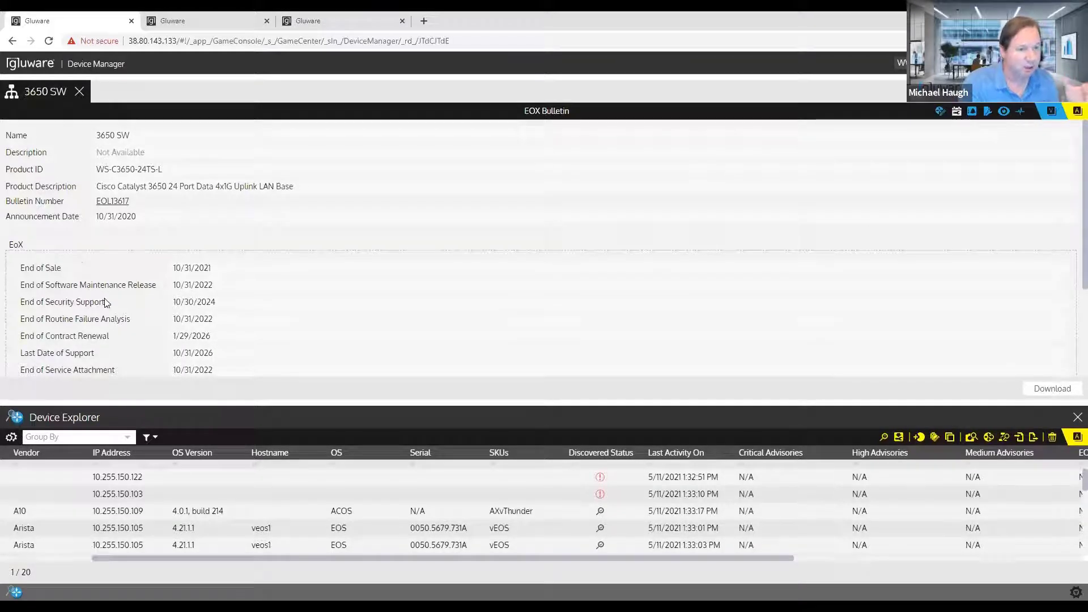
- View the advisory summary of 3650 SW and open the details of the High DECnet Phase IV/OSI Denial of Service advisory
left_click(972, 112)
mouse_move(208, 271)
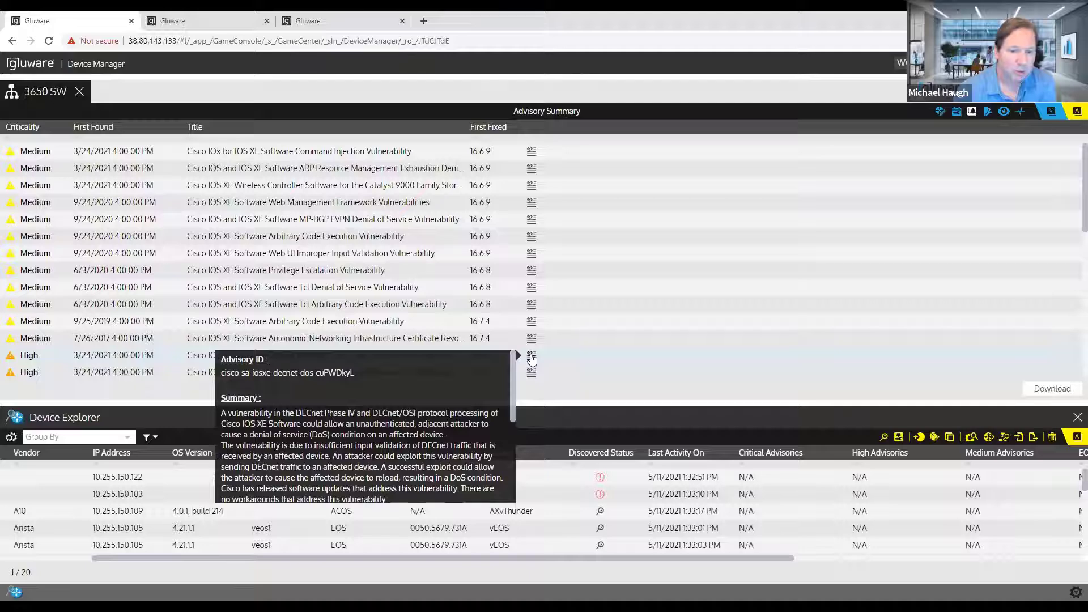
left_click(532, 358)
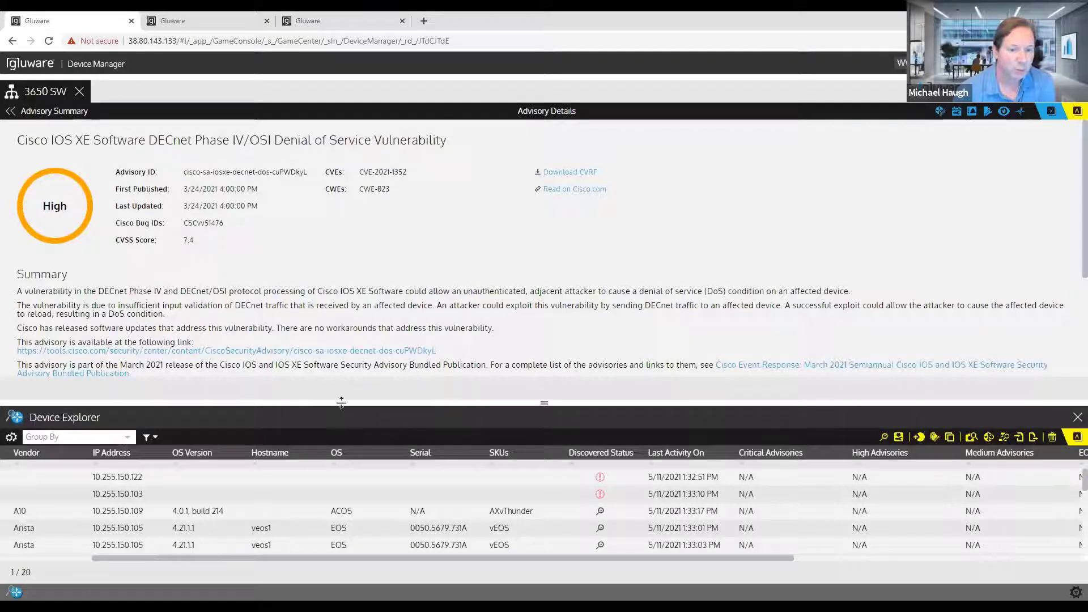
left_click_drag(341, 401, 331, 482)
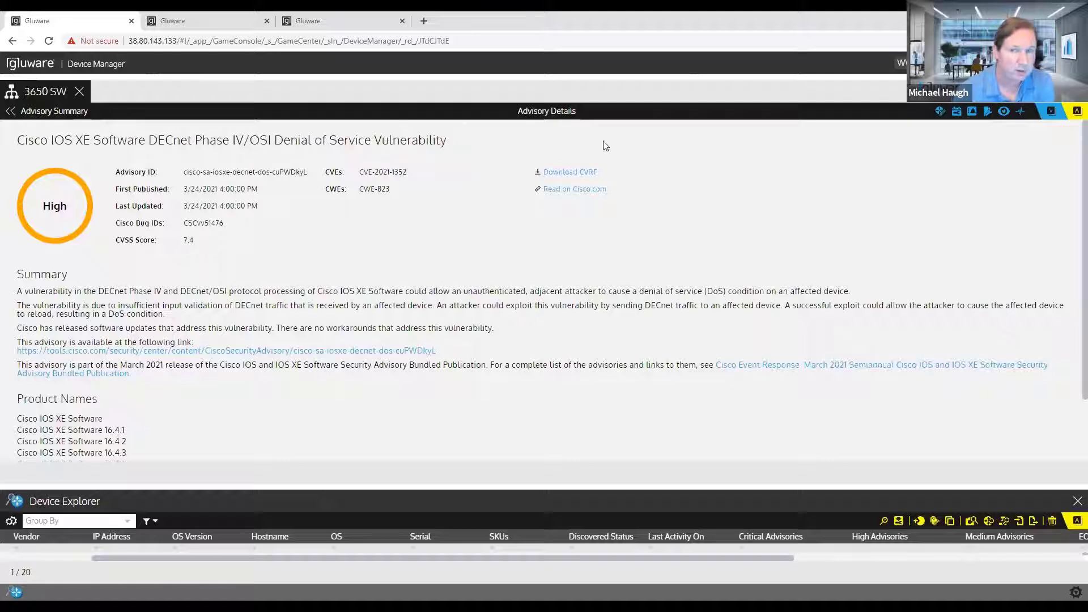
- View the SmartNet details of 3650 SW and enlarge the Device Explorer again
left_click(987, 112)
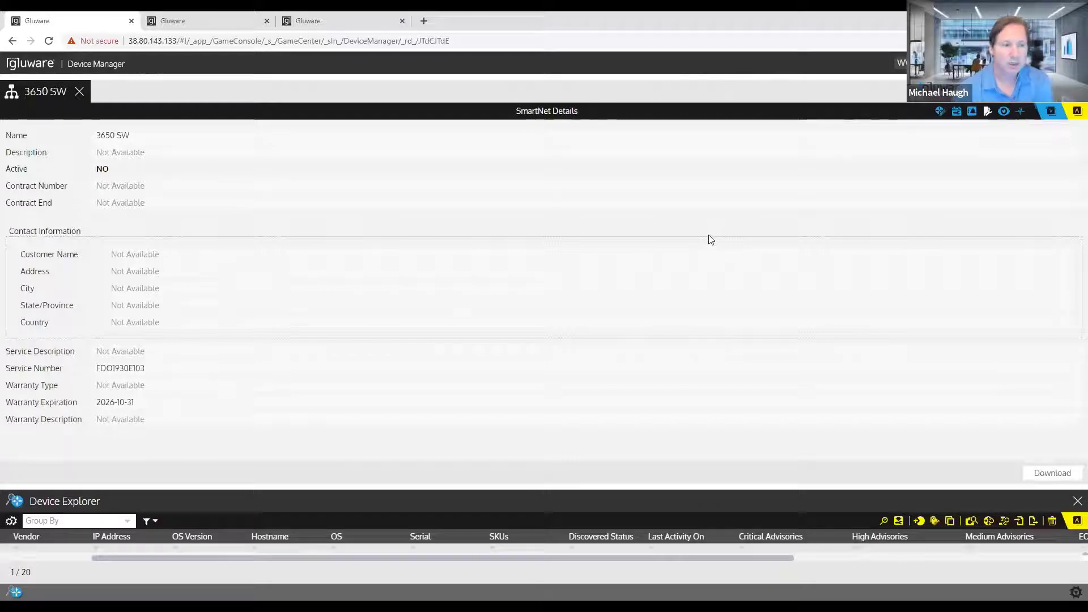
left_click_drag(422, 485, 427, 286)
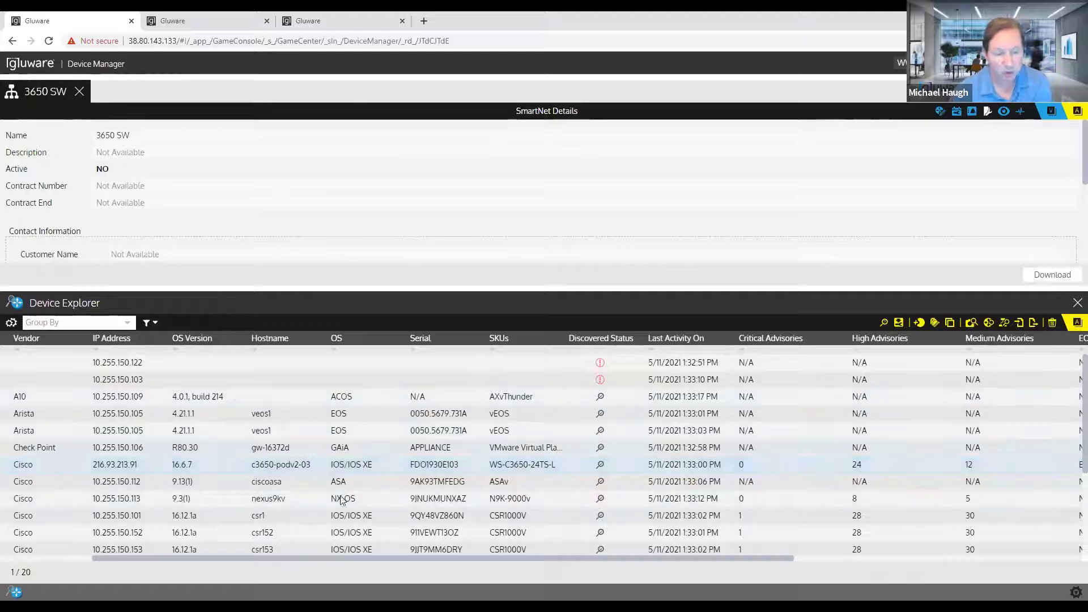
- Switch to the Gluware instance at 10.1.25.6, open the "4.0R3 - All widgets - default width/height" dashboard and review its Devices by vendor widget
left_click(308, 22)
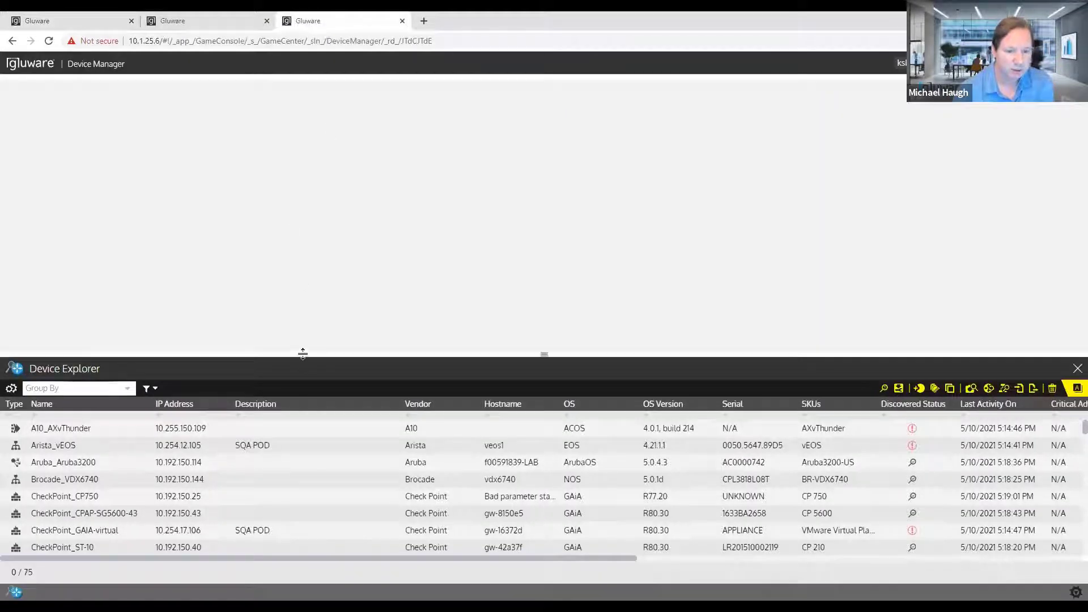
left_click_drag(302, 354, 378, 391)
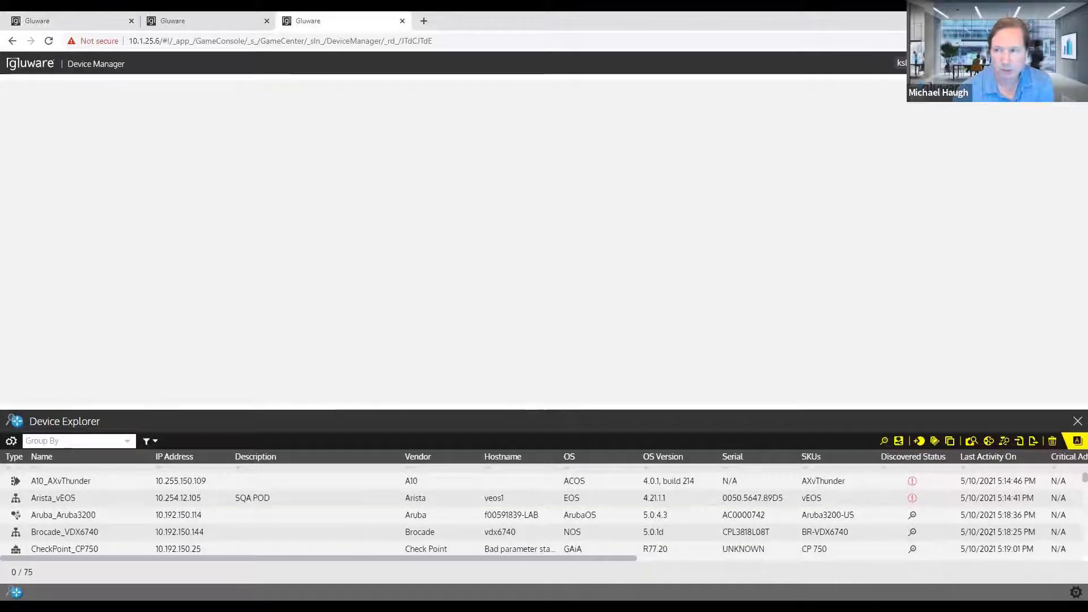
left_click(737, 153)
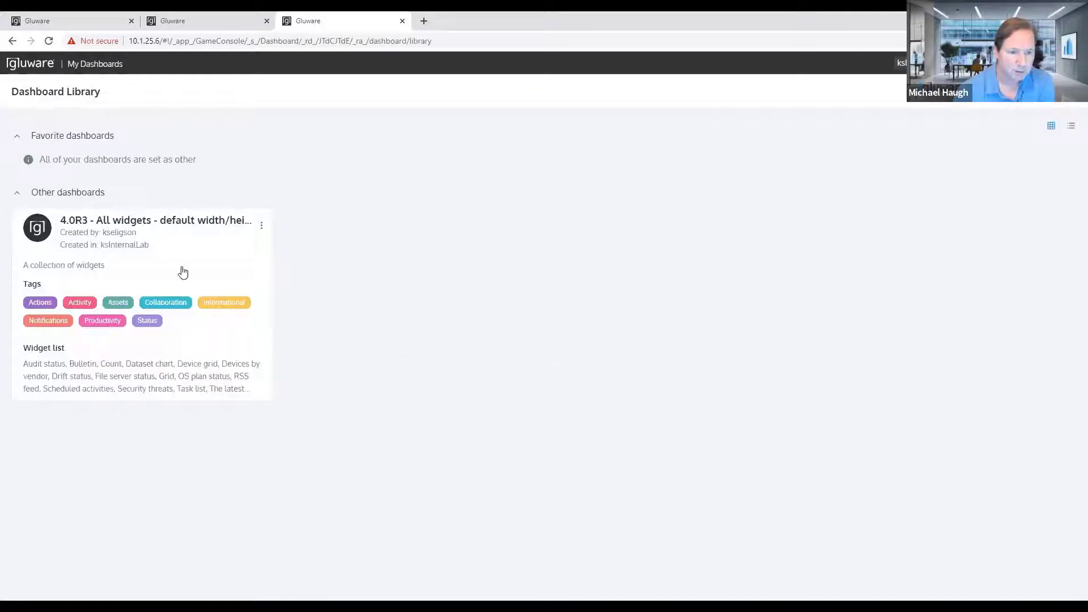
left_click(180, 274)
scroll(366, 401, "down", 3)
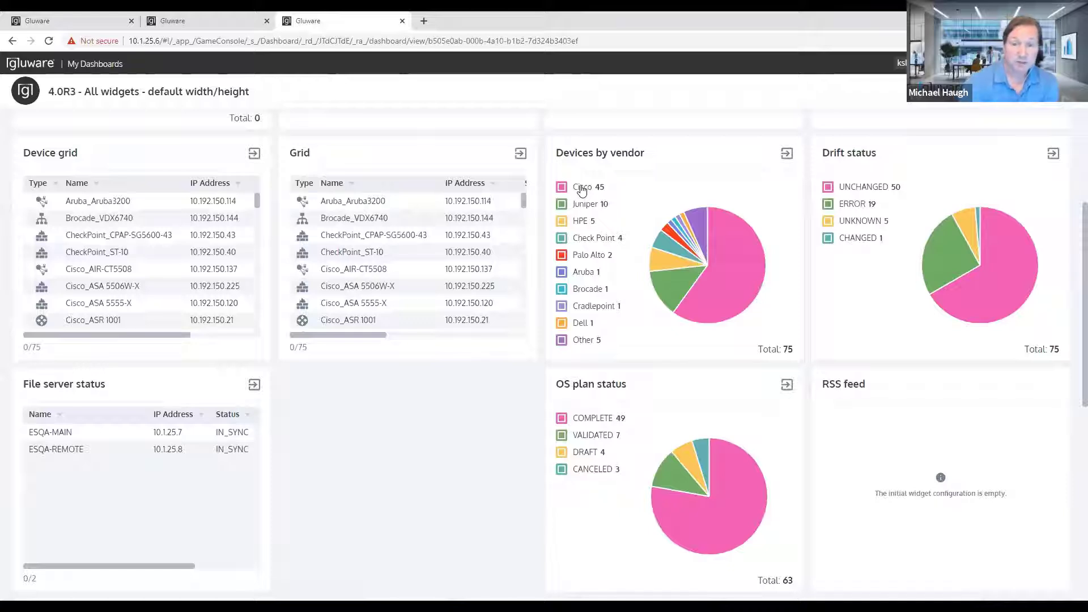
scroll(602, 337, "up", 1)
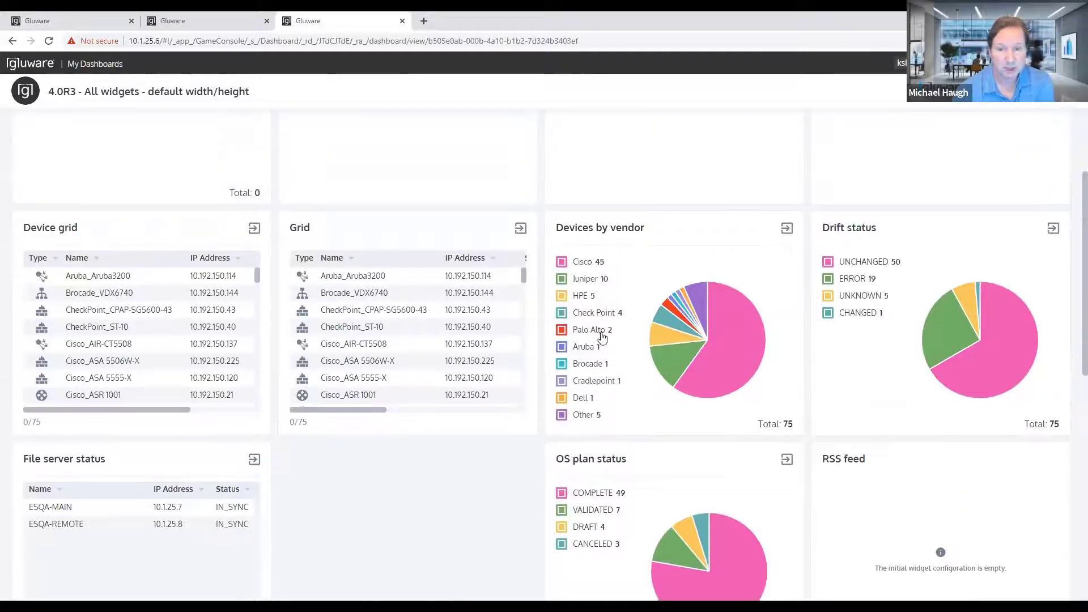
scroll(602, 336, "up", 1)
scroll(602, 337, "down", 1)
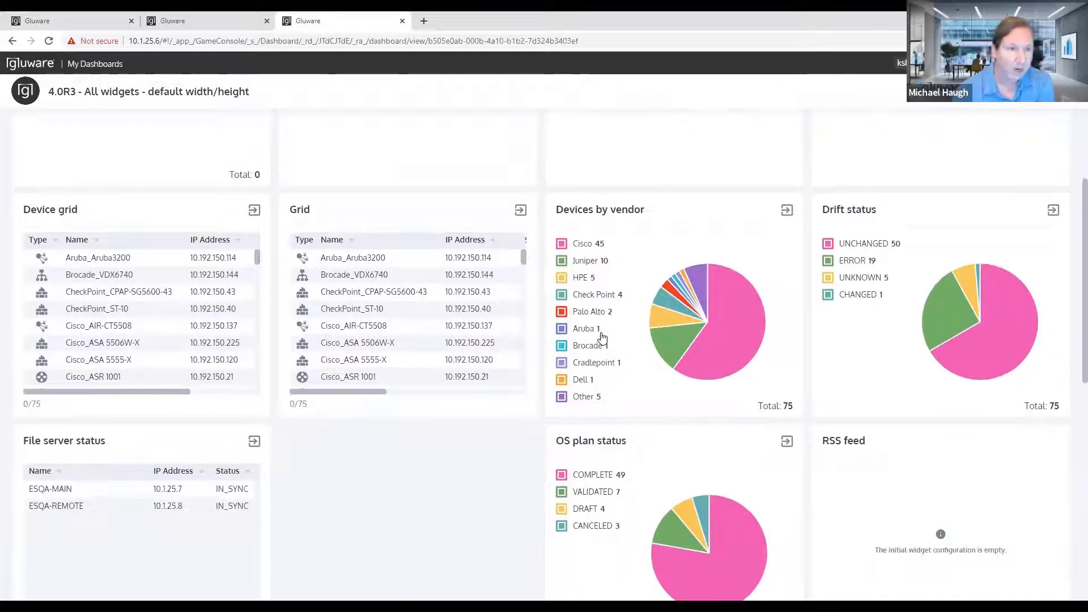
scroll(602, 337, "up", 3)
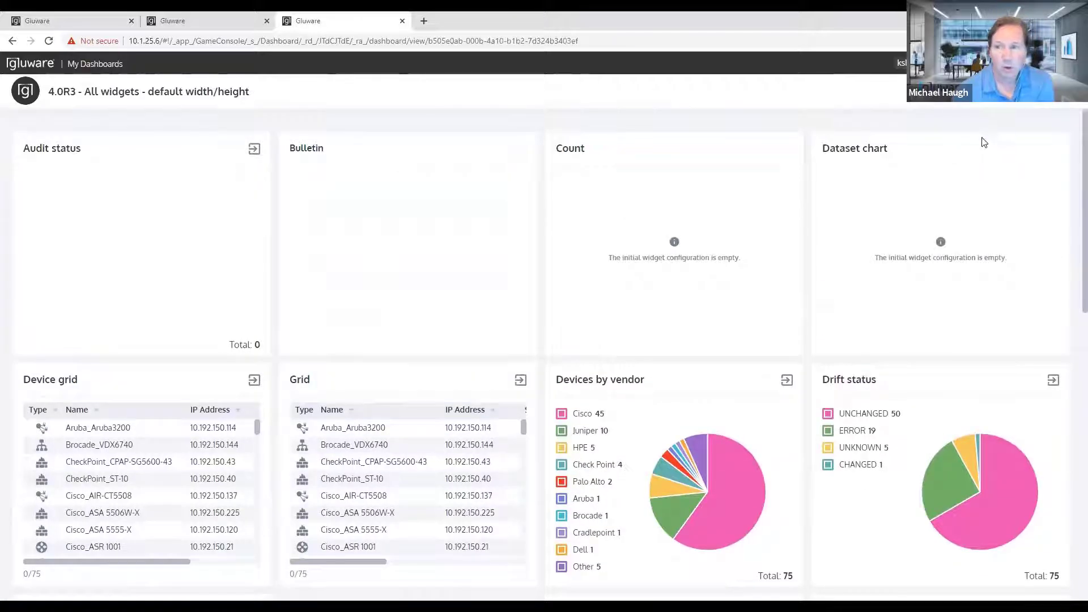
- Return from the dashboard to Device Manager and enlarge its Device Explorer list
left_click(1052, 63)
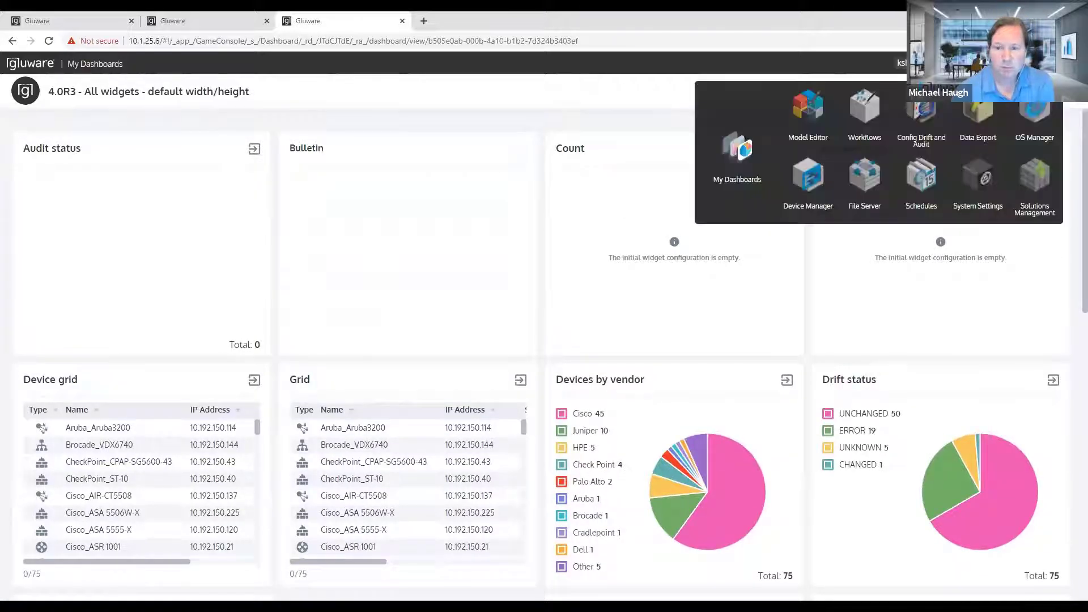
left_click(807, 177)
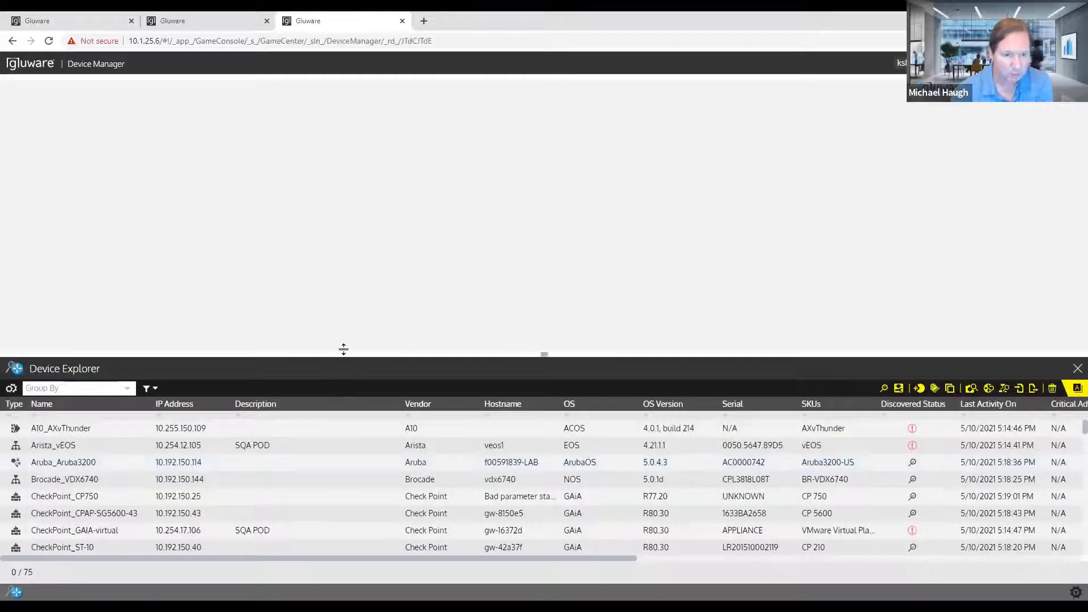
left_click_drag(343, 349, 362, 234)
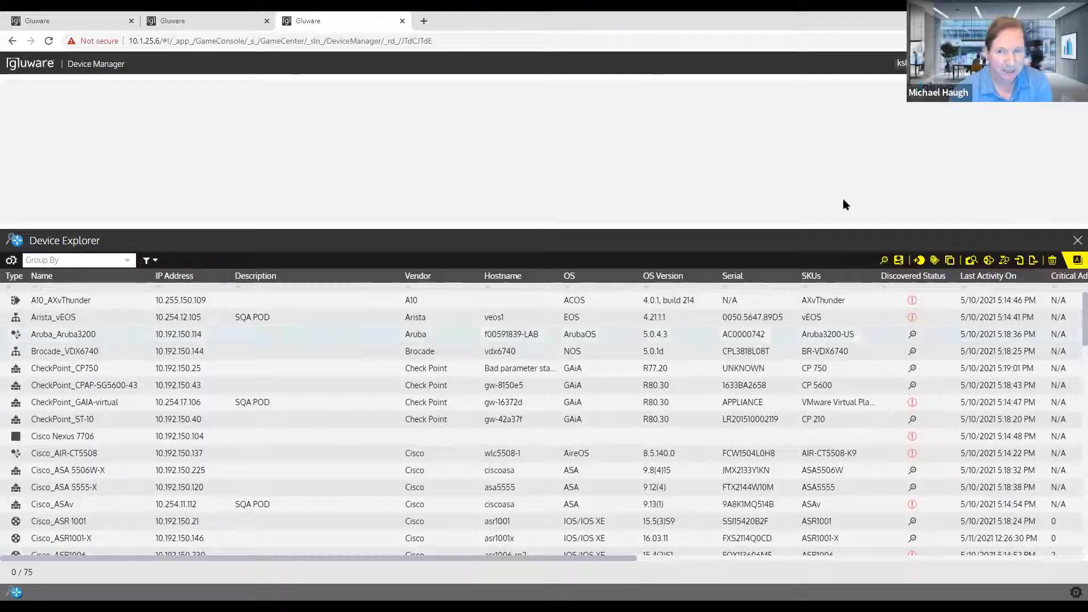
- Open Data Export and run and download the Cisco Extended Inventory Device List
left_click(1054, 63)
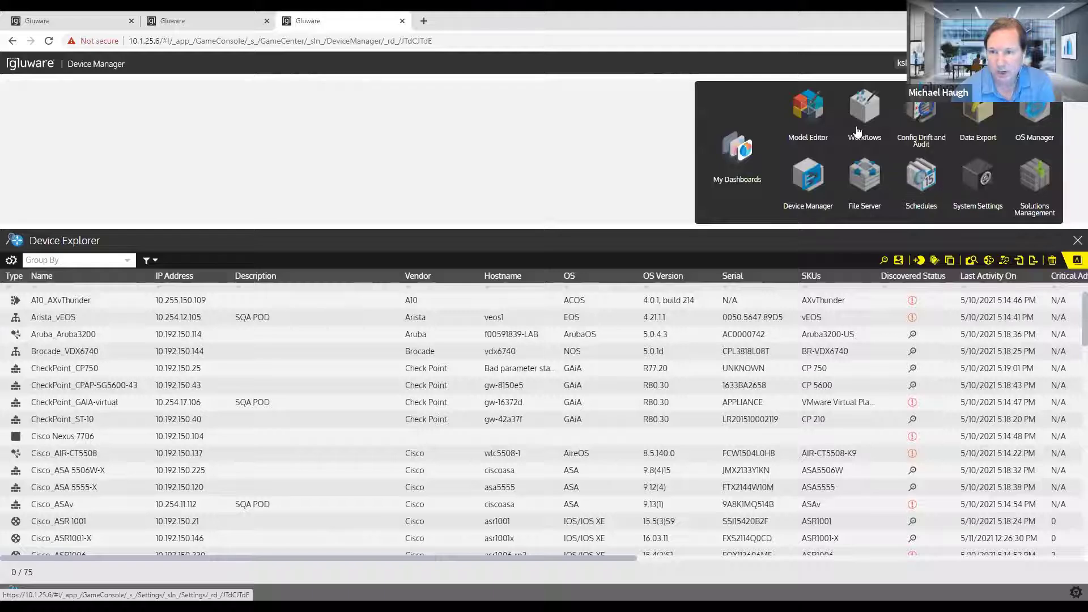
left_click(983, 108)
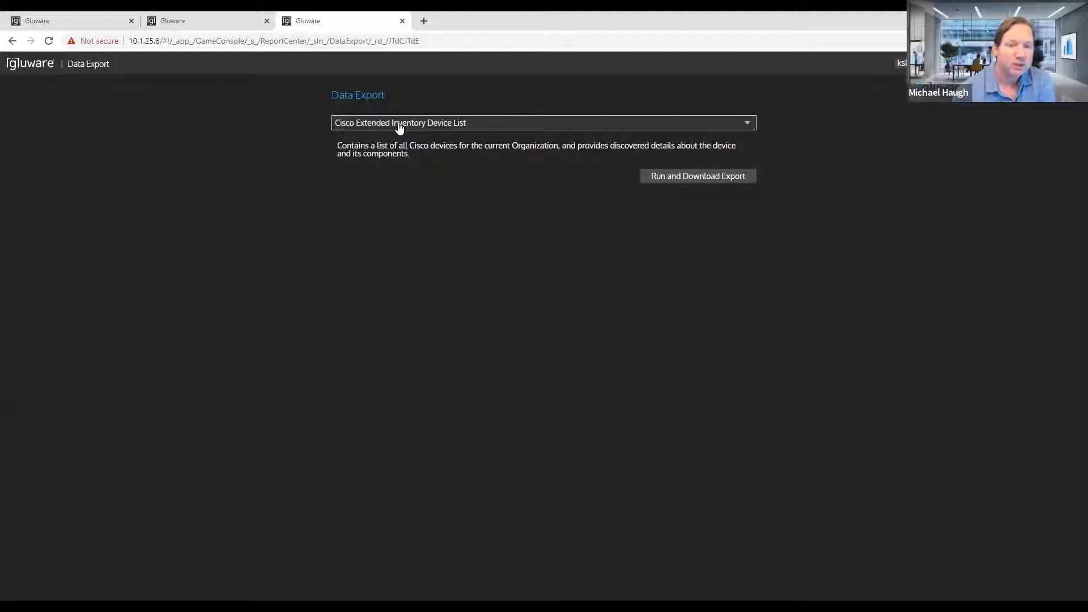
left_click(670, 178)
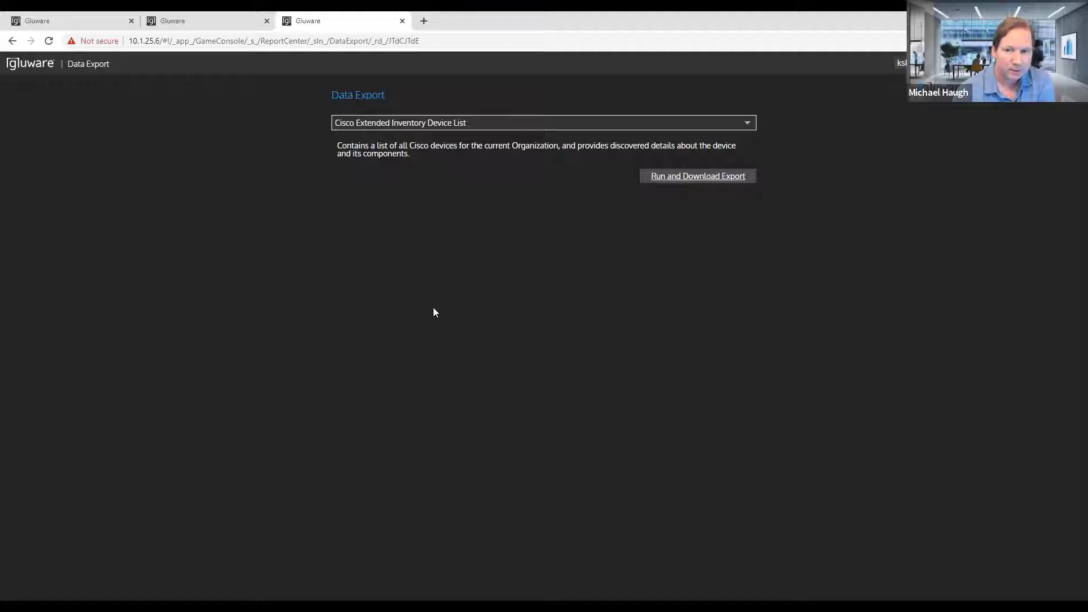
- Run and download the Cisco Inventory License List export and open the resulting CSV file in Excel
left_click(748, 122)
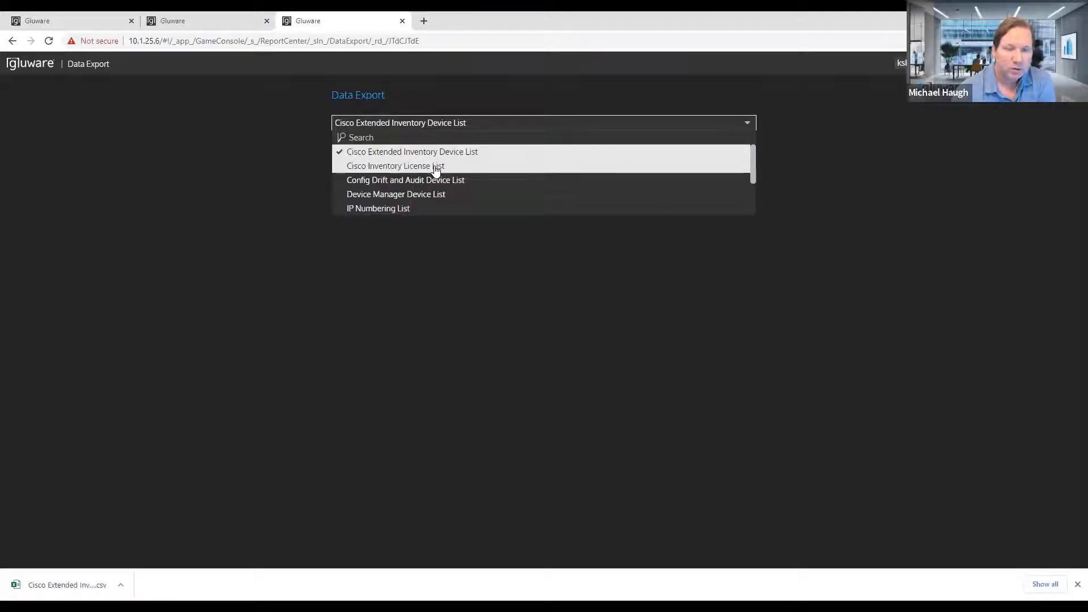
left_click(403, 168)
left_click(671, 173)
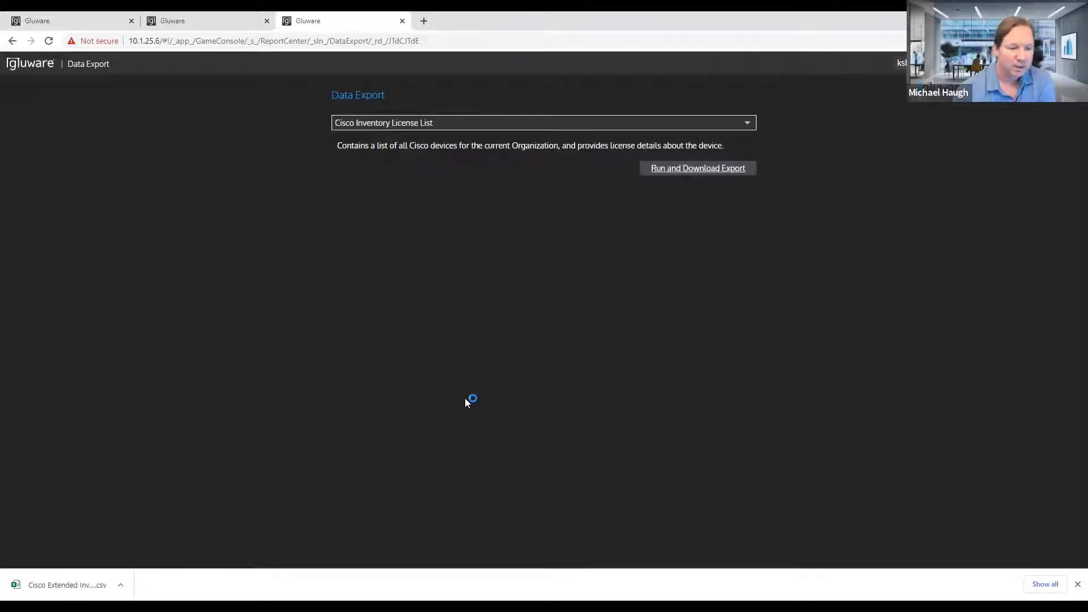
left_click(91, 573)
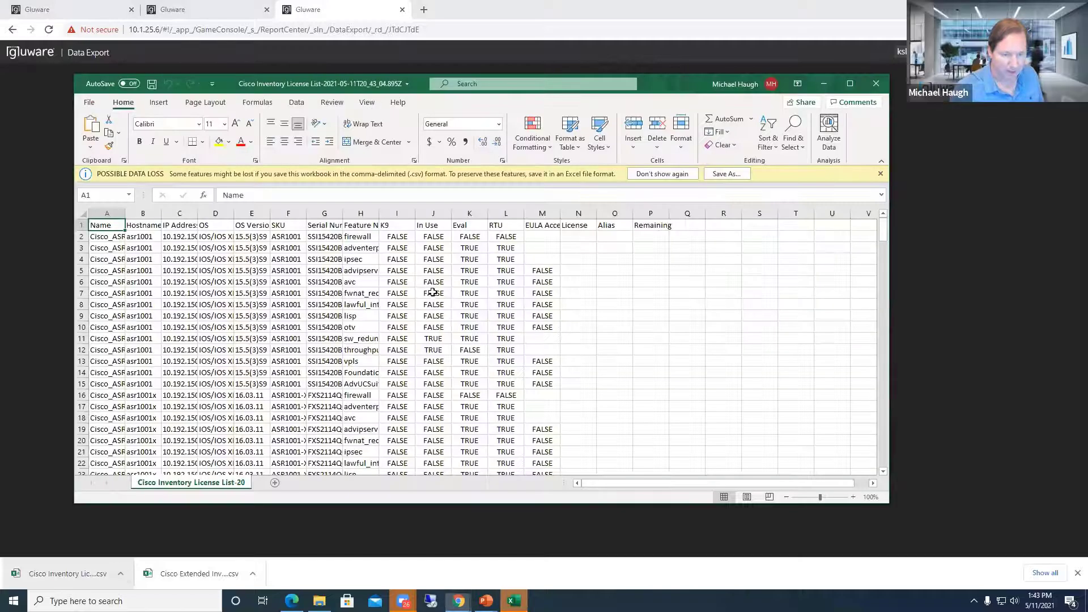
- Autofit the Name, Hostname, Serial Number and Feature Name columns in the license list so their contents show in full
double_click(126, 213)
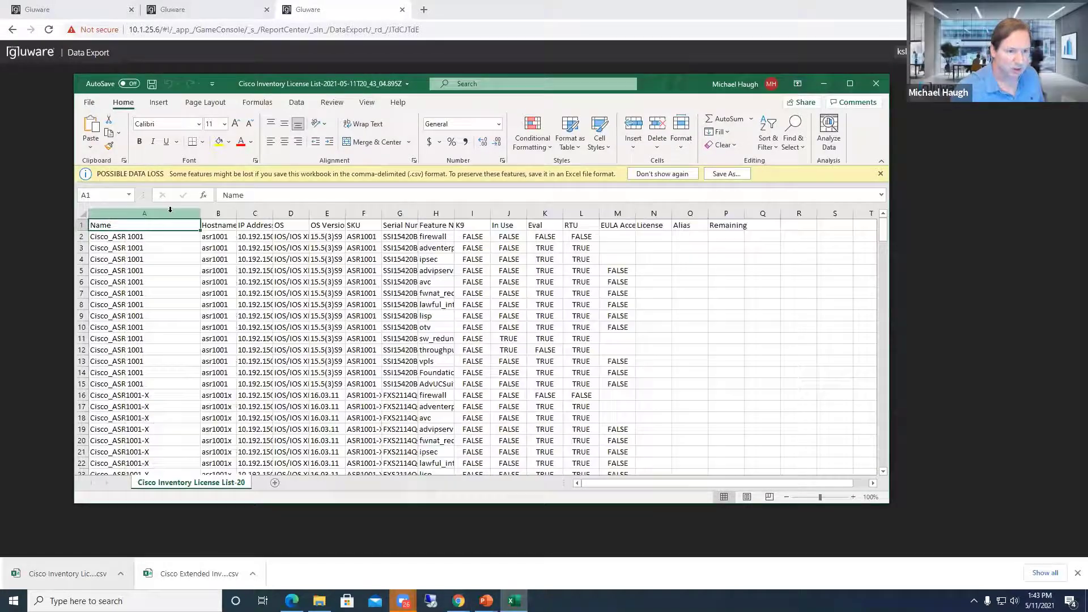
double_click(235, 213)
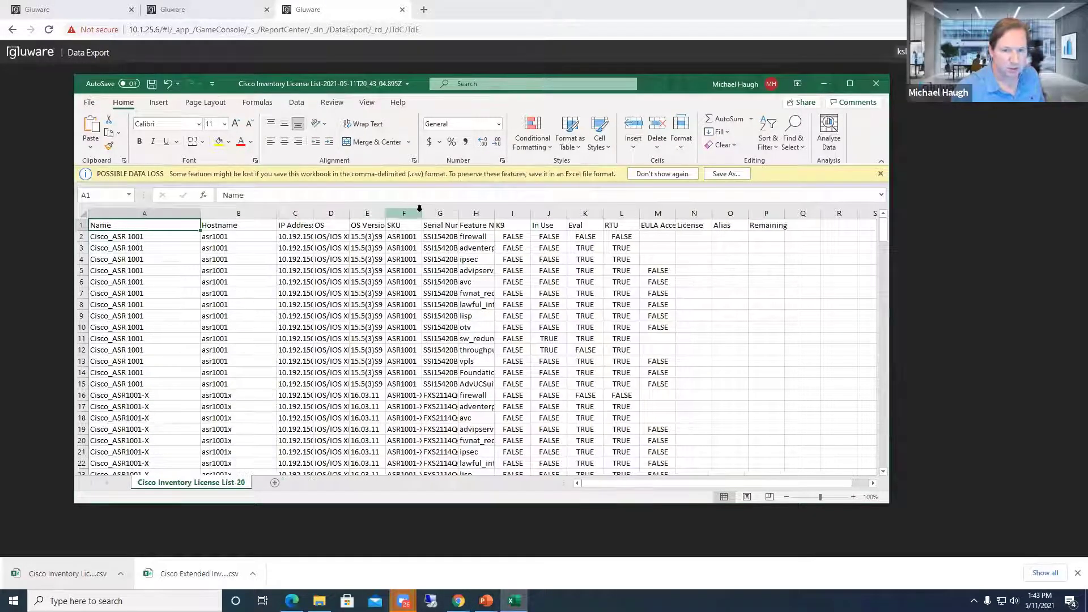
double_click(458, 210)
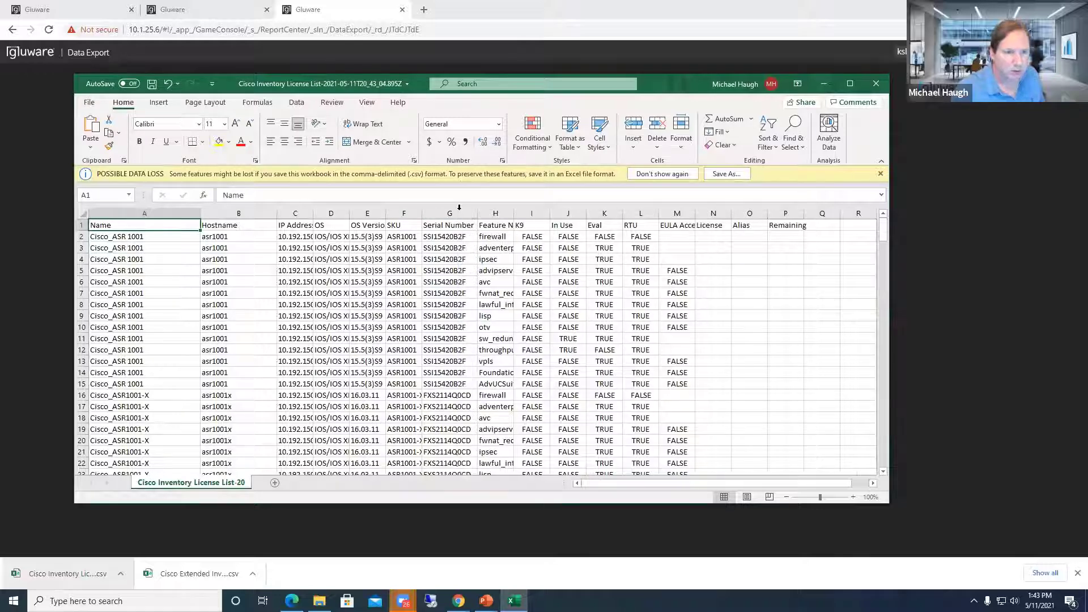
double_click(513, 213)
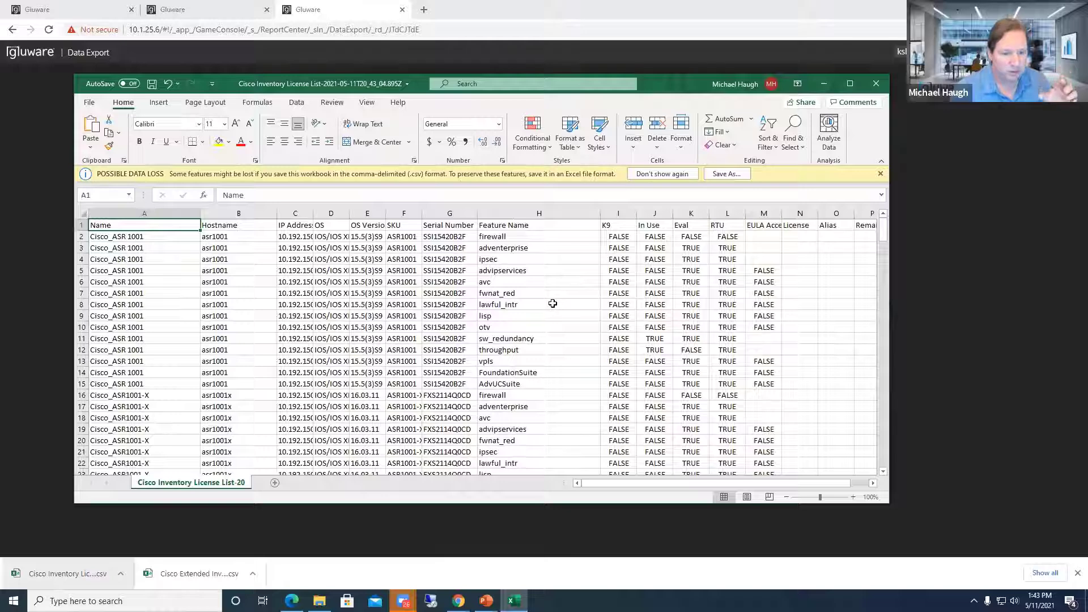
- Review the license list rows for each device's feature names, K9, in-use, evaluation and RTU values, ending back at the header row
scroll(552, 303, "down", 3)
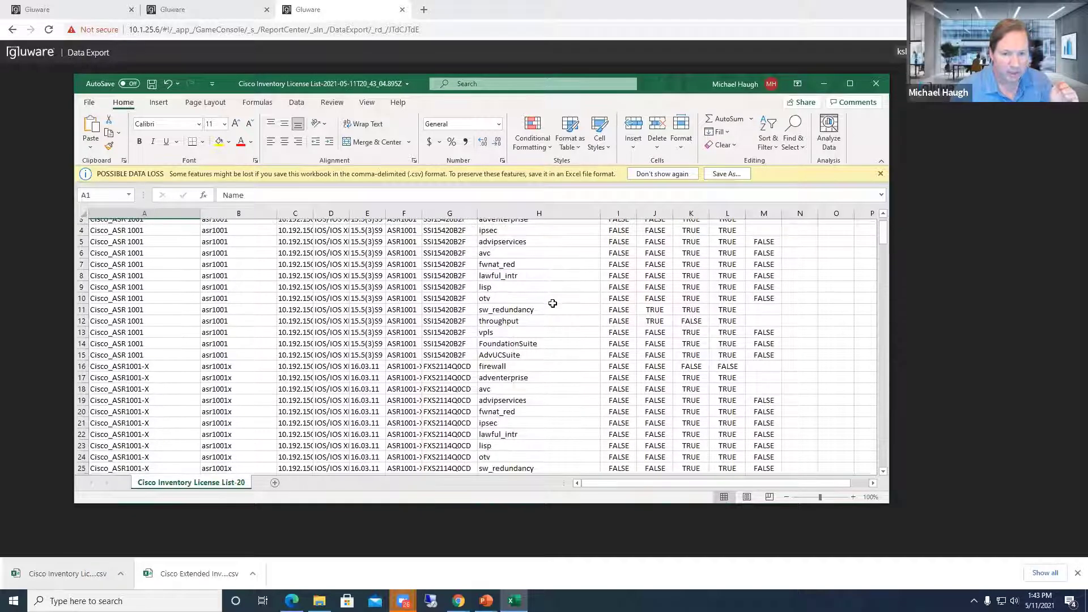
scroll(553, 303, "up", 3)
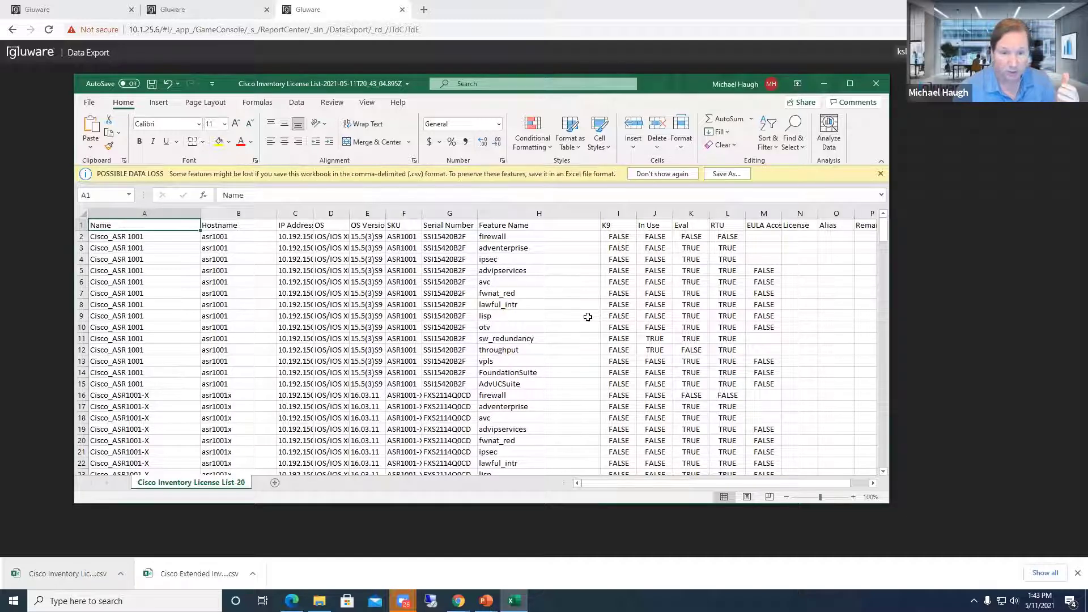
scroll(588, 317, "down", 3)
scroll(588, 317, "up", 3)
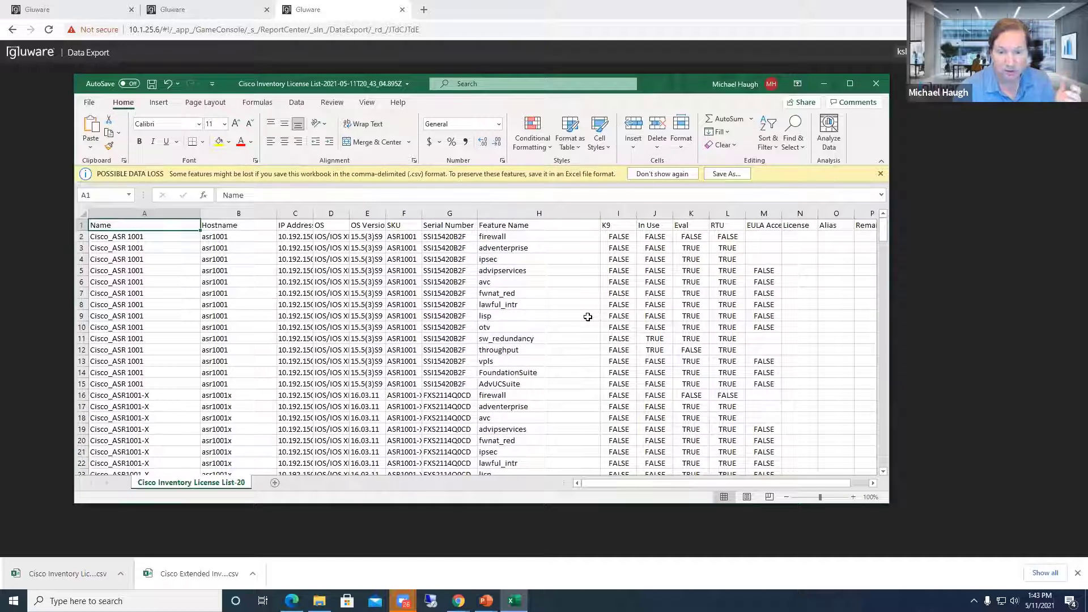
scroll(587, 317, "down", 5)
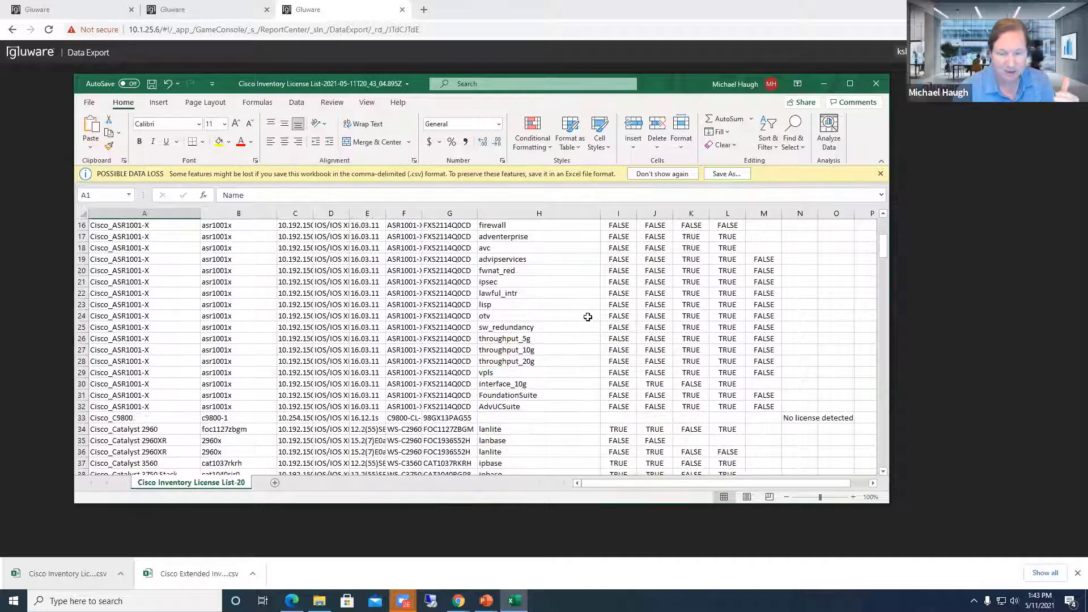
scroll(588, 316, "down", 11)
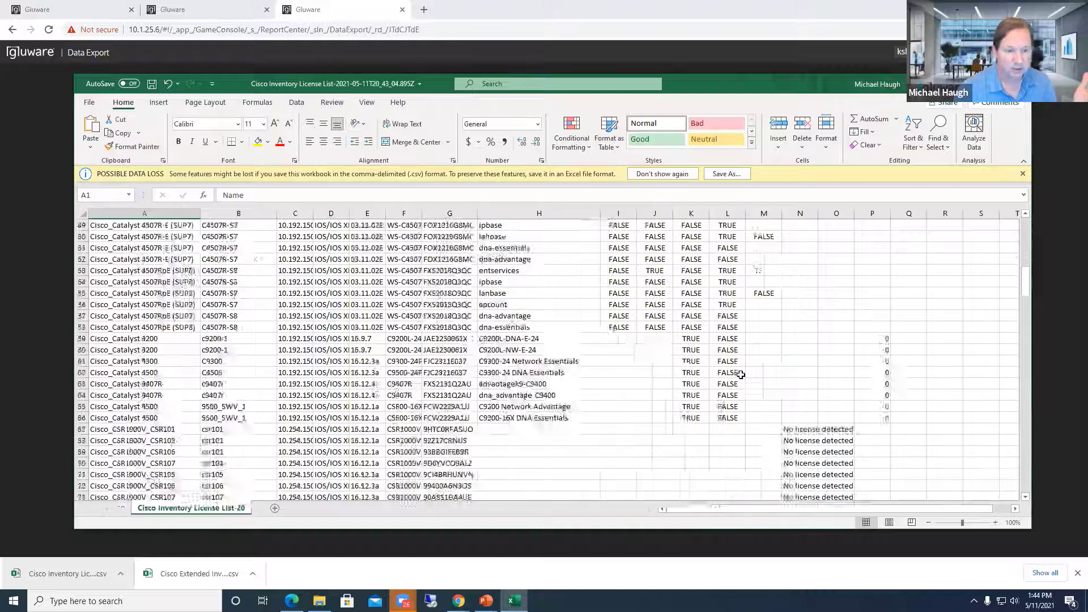
scroll(741, 375, "down", 20)
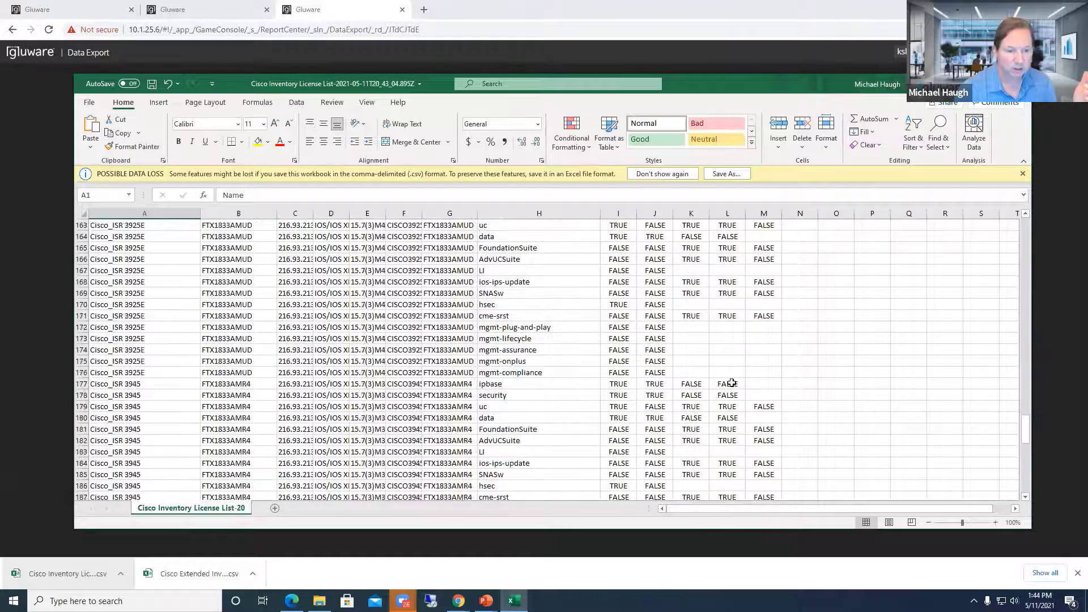
scroll(731, 384, "up", 20)
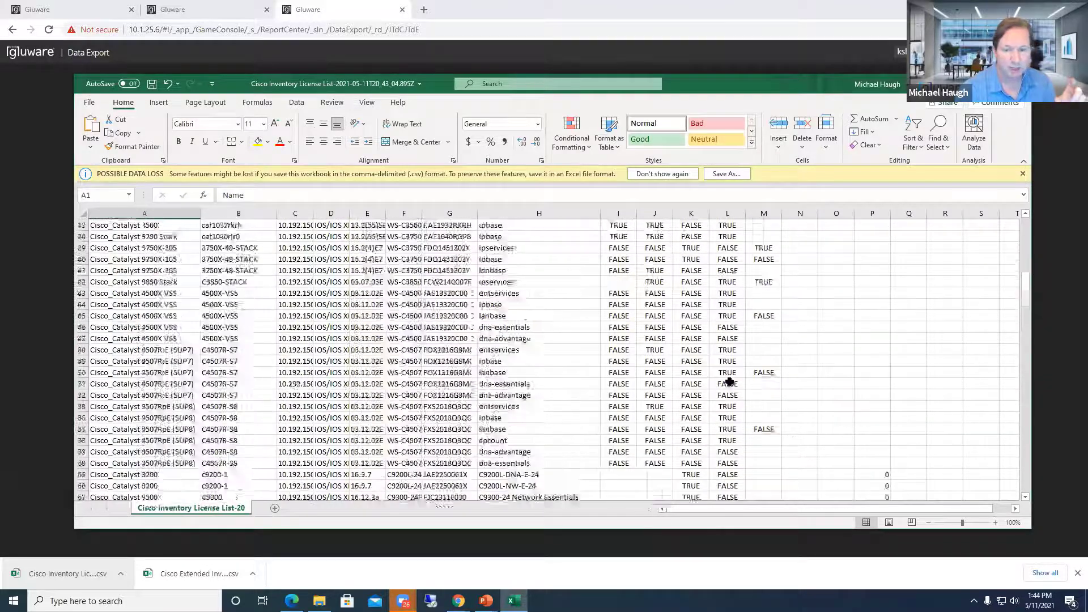
scroll(729, 382, "up", 13)
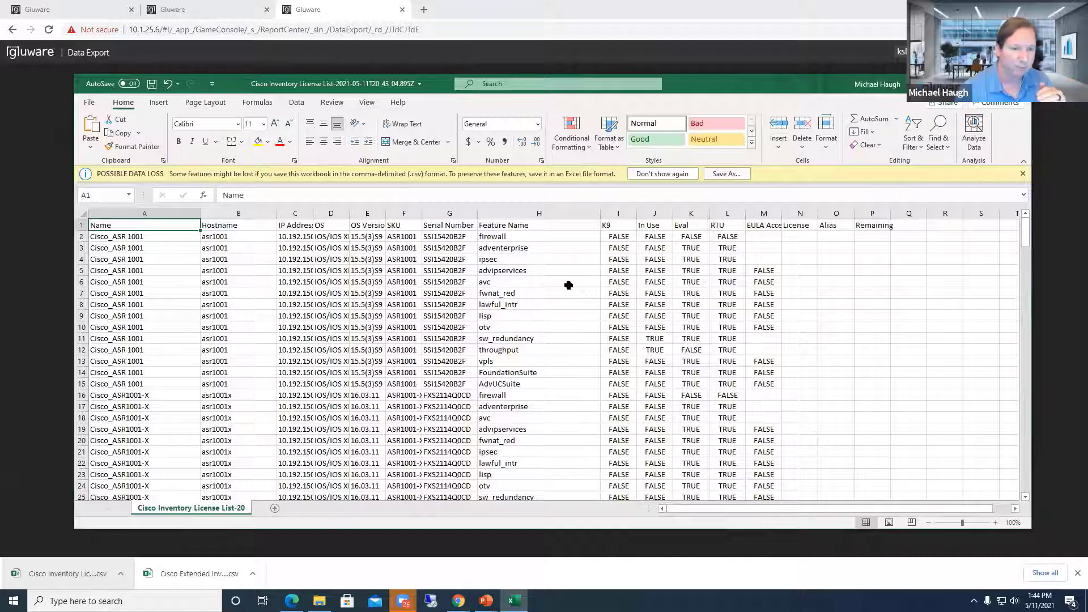
- Open the downloaded Cisco Extended Inventory Device List CSV and autofit its Description, Name and Serial columns
left_click(182, 575)
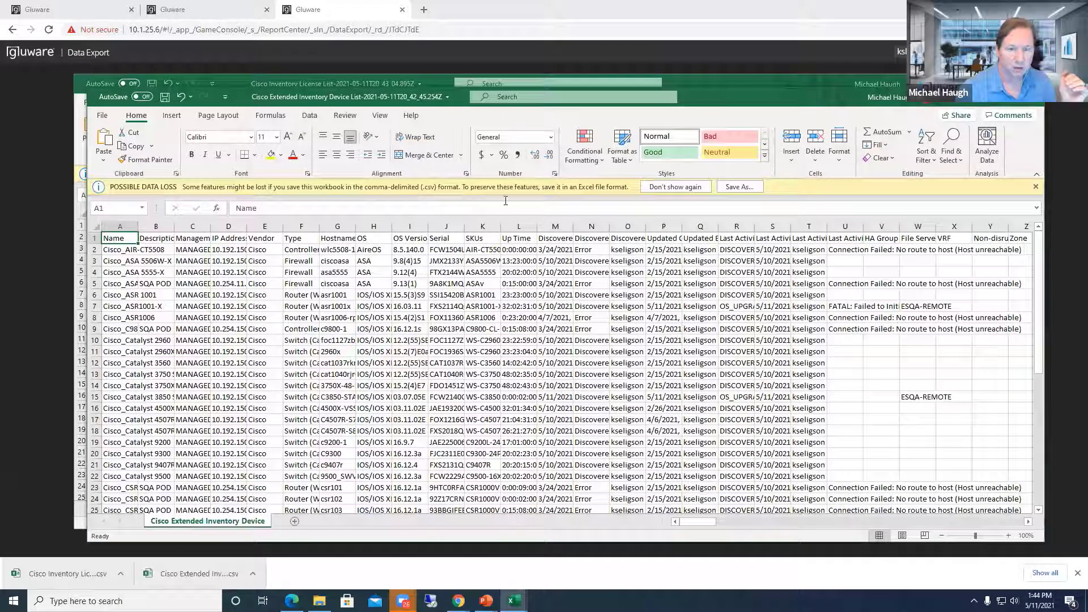
double_click(174, 221)
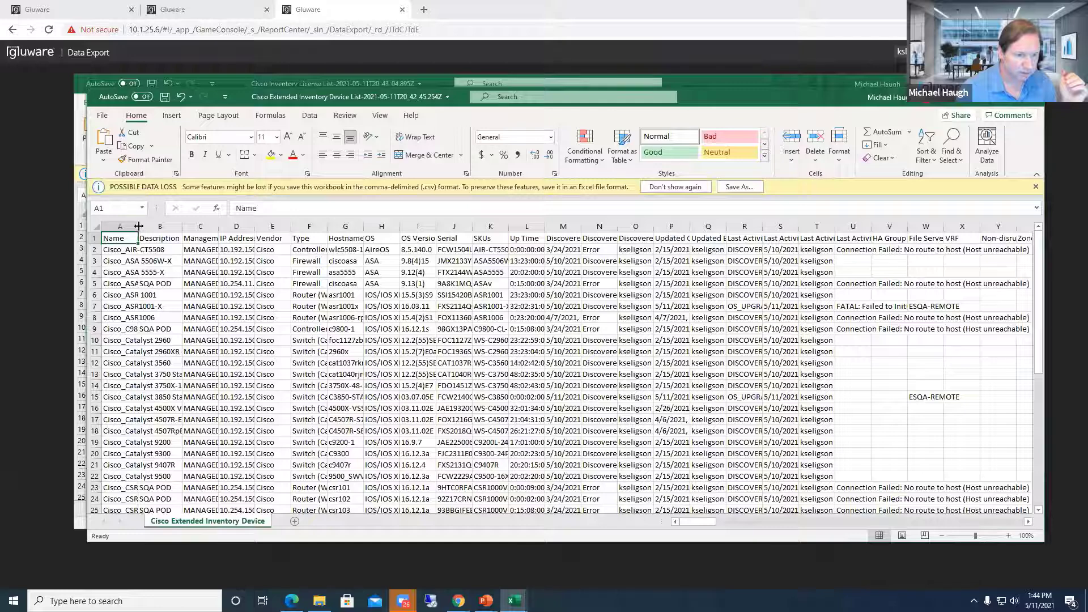
double_click(139, 226)
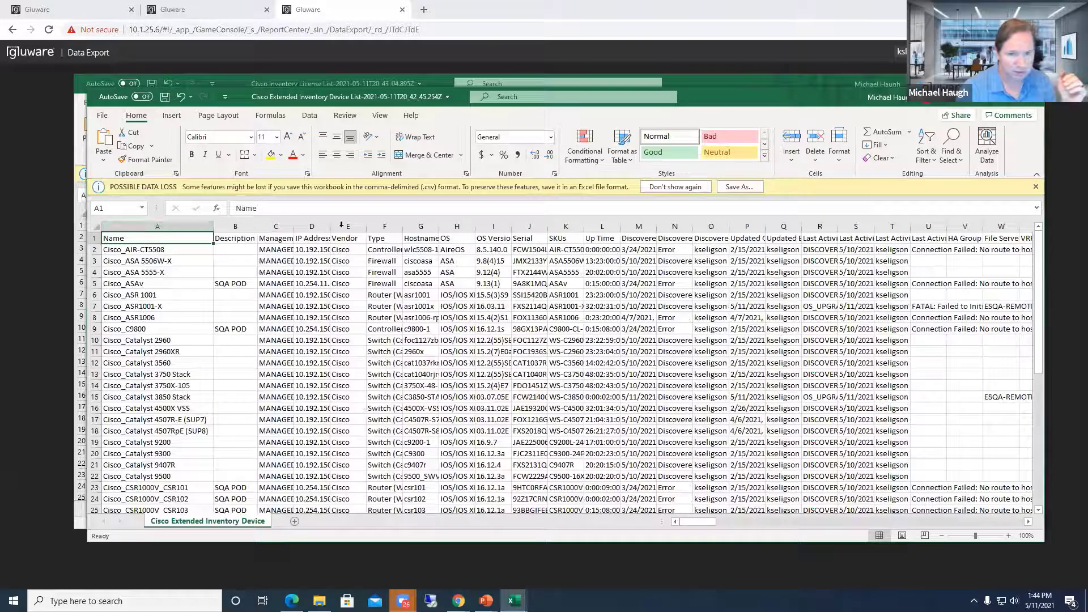
double_click(549, 222)
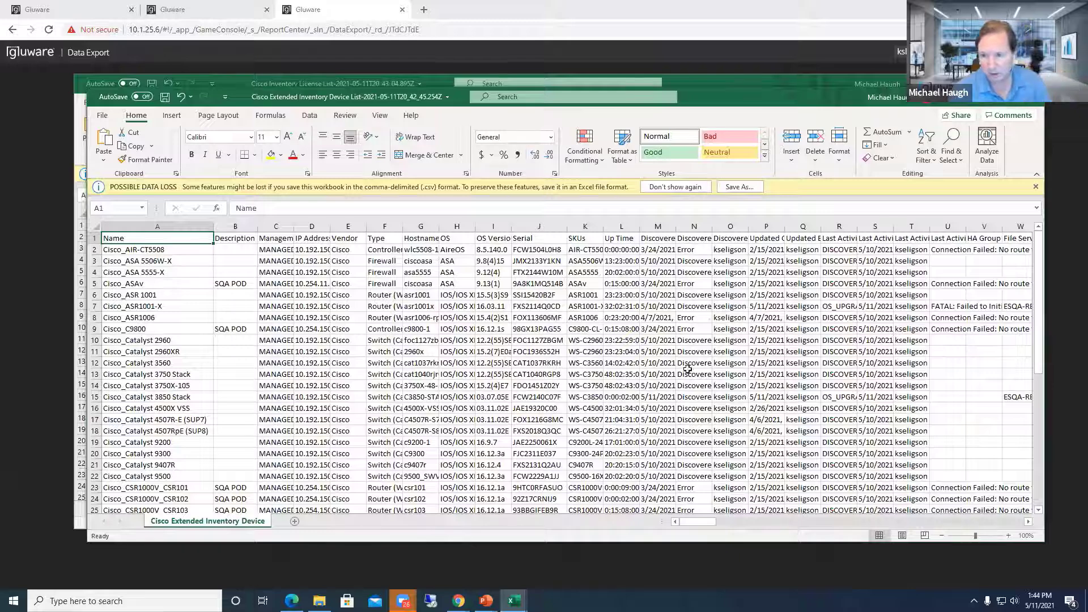
- Autofit the End Of Sale and PSU SKU columns in the device list and return to its first columns
left_click(743, 525)
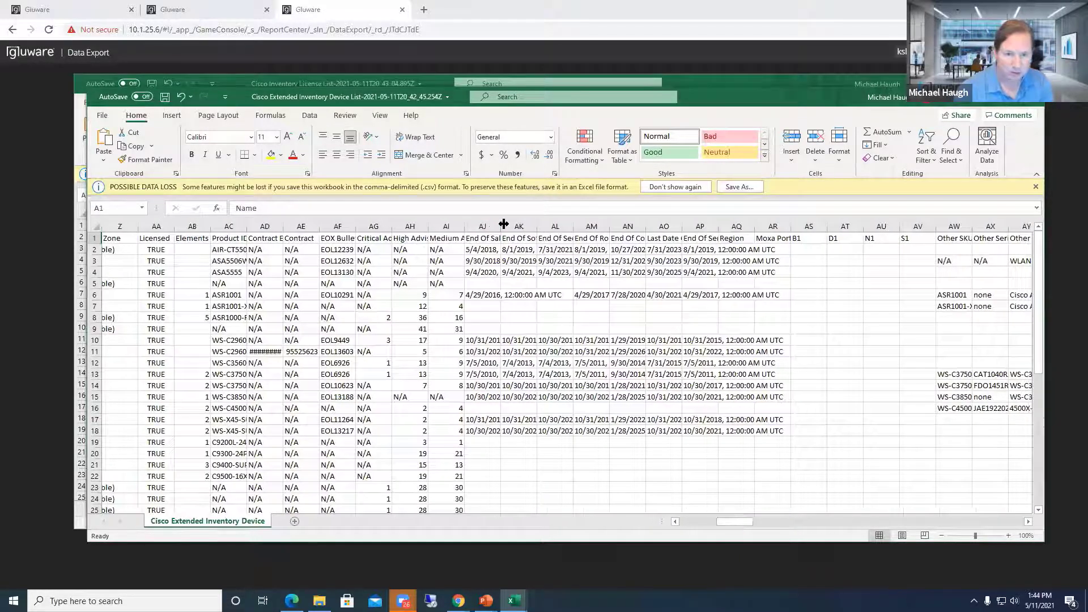
double_click(502, 225)
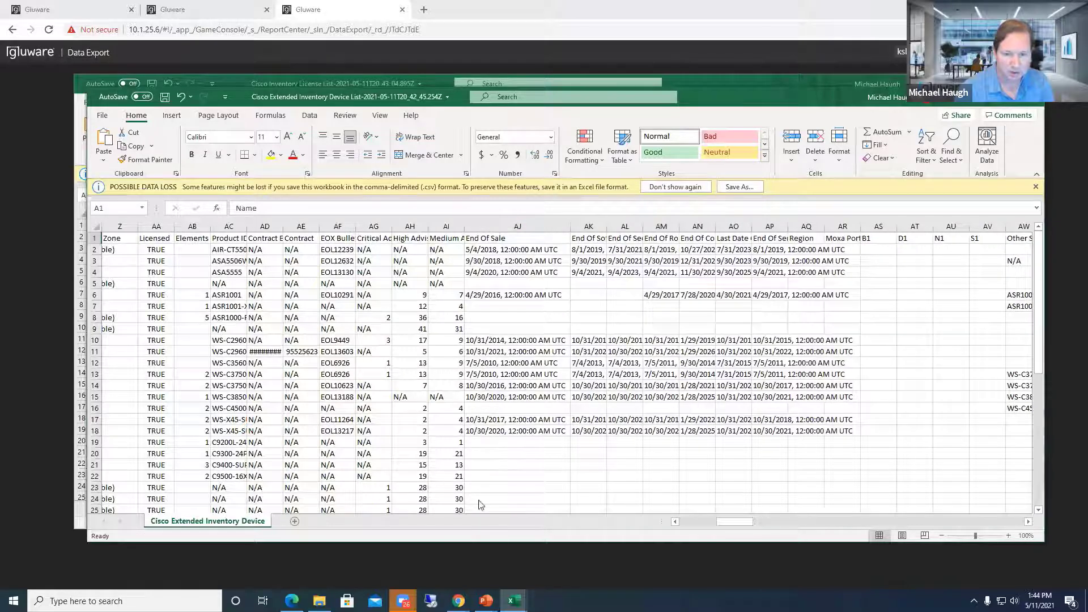
left_click_drag(726, 524, 766, 522)
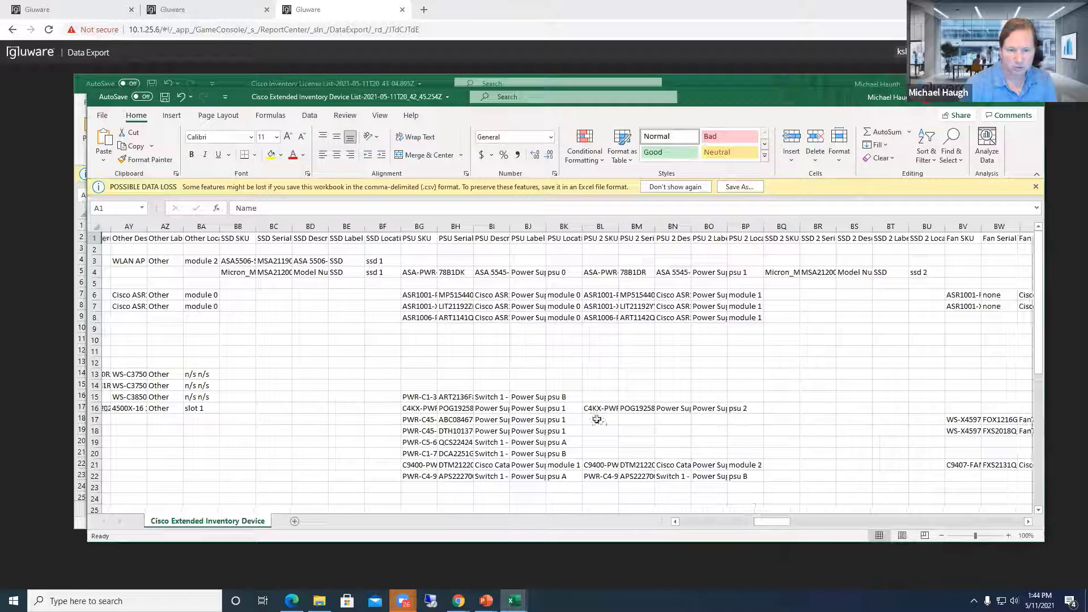
double_click(429, 226)
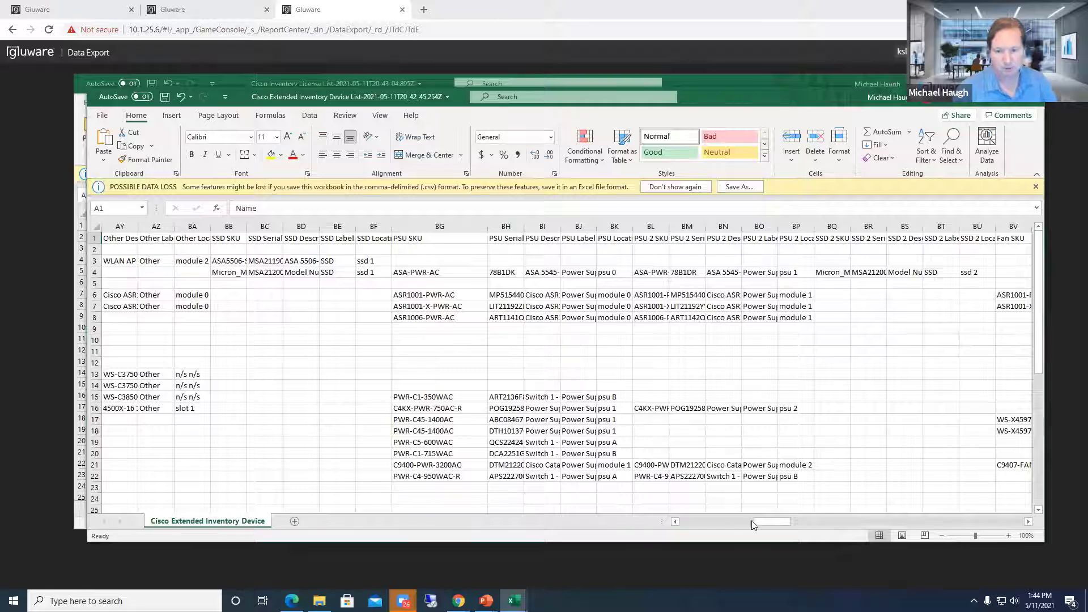
left_click_drag(753, 524, 682, 520)
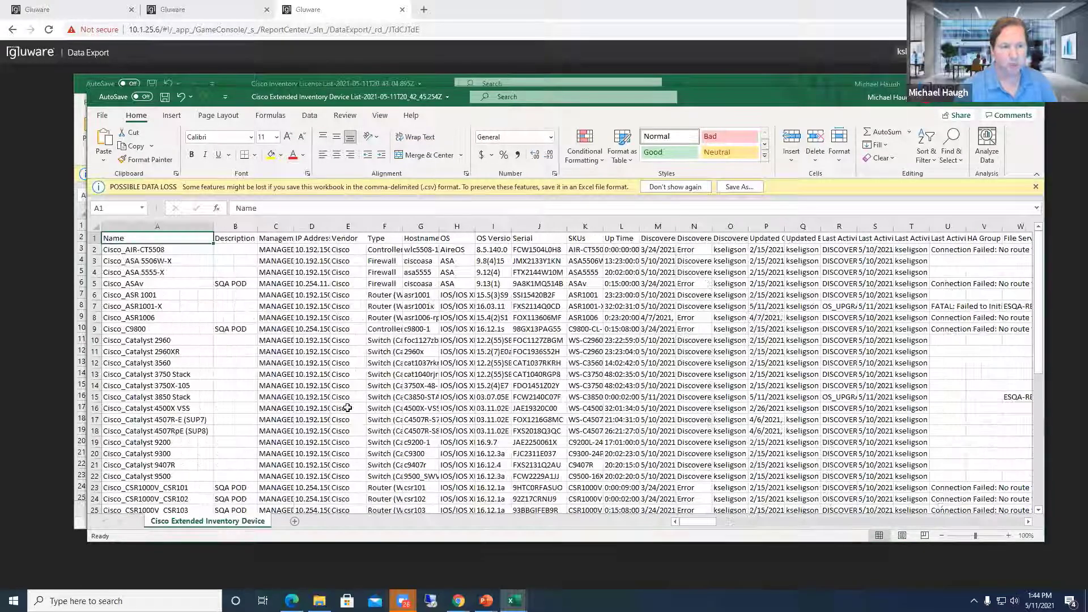